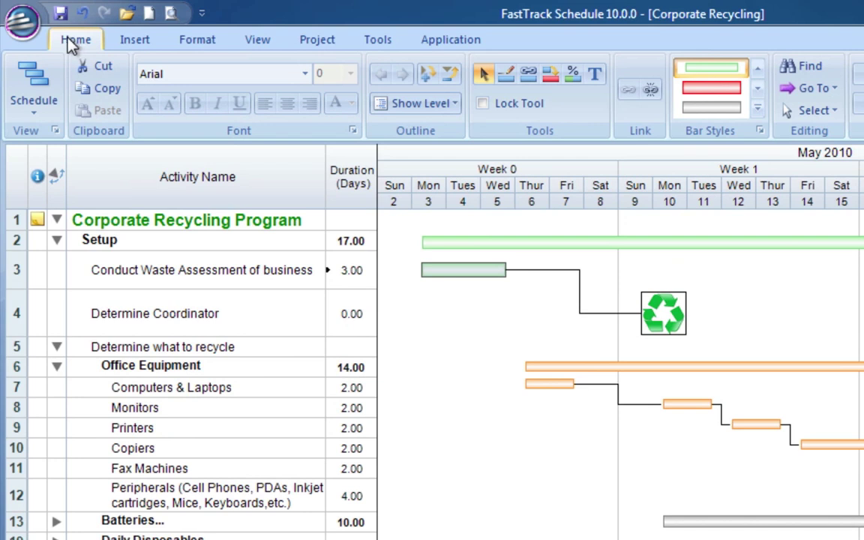
Tour the file commands, the Schedule view choices and the Insert, Format, View, Project, Tools and Application ribbon tabs
click(24, 24)
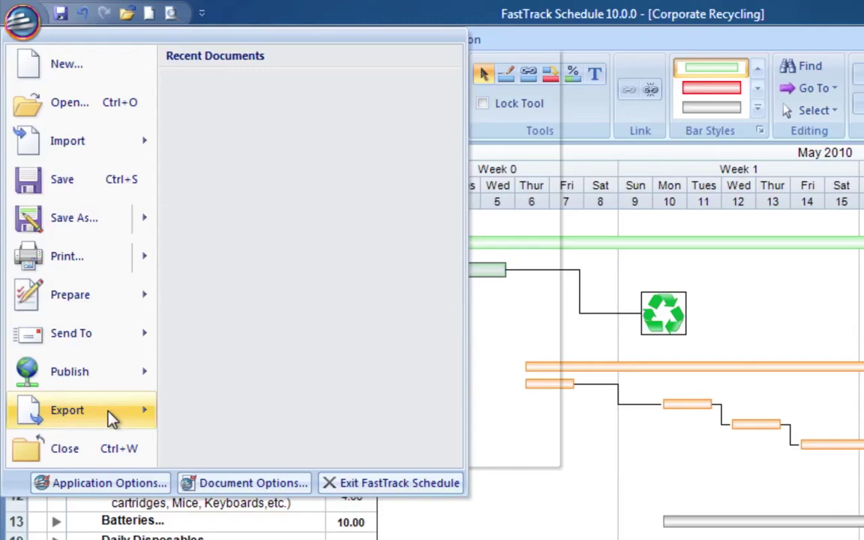
mouse_move(56, 150)
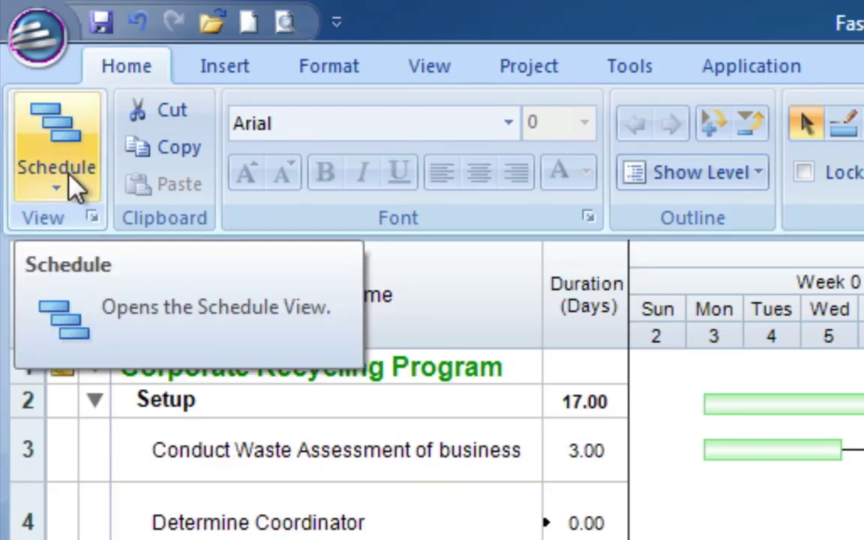
click(70, 177)
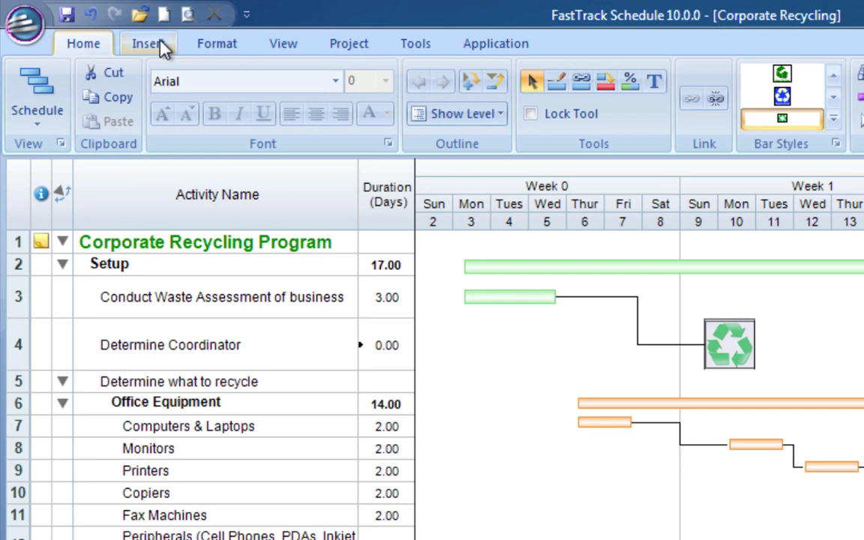
click(177, 49)
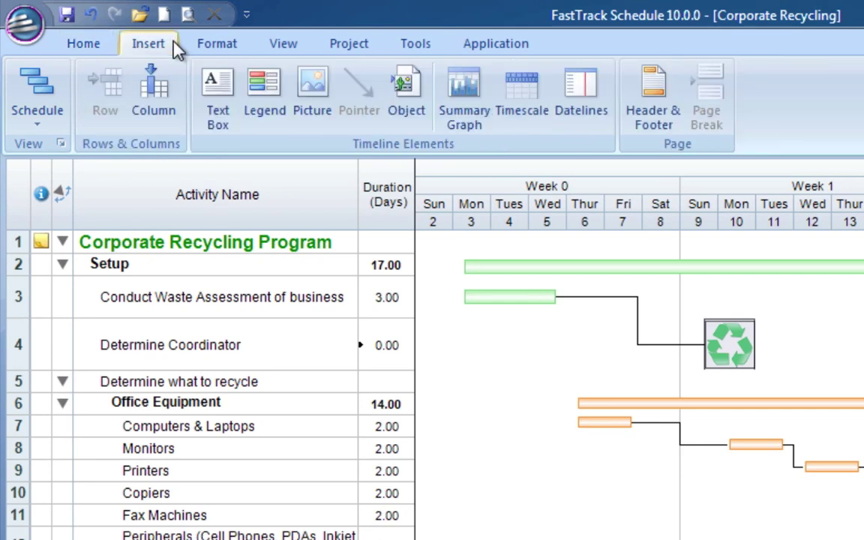
click(242, 49)
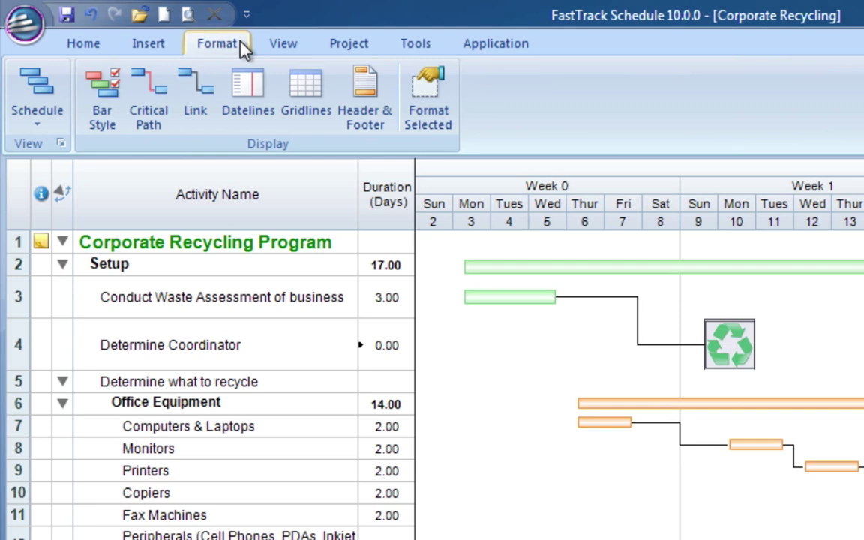
click(303, 49)
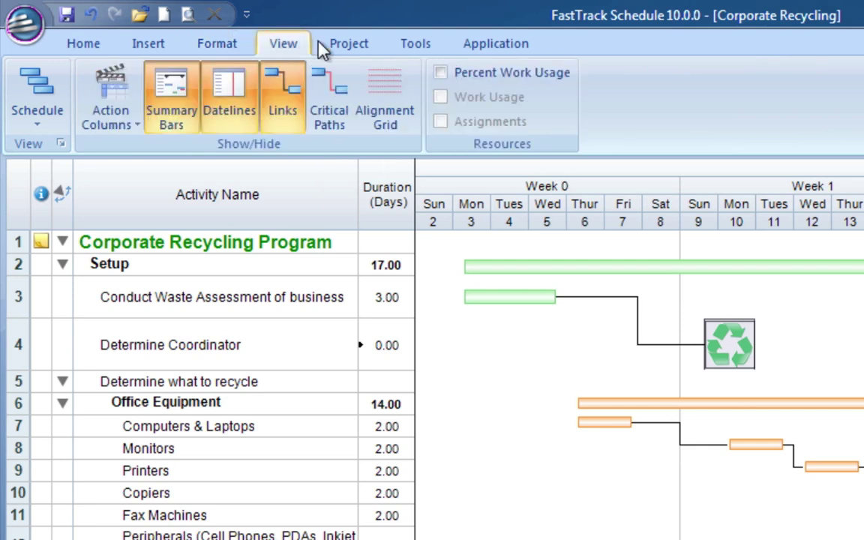
click(379, 49)
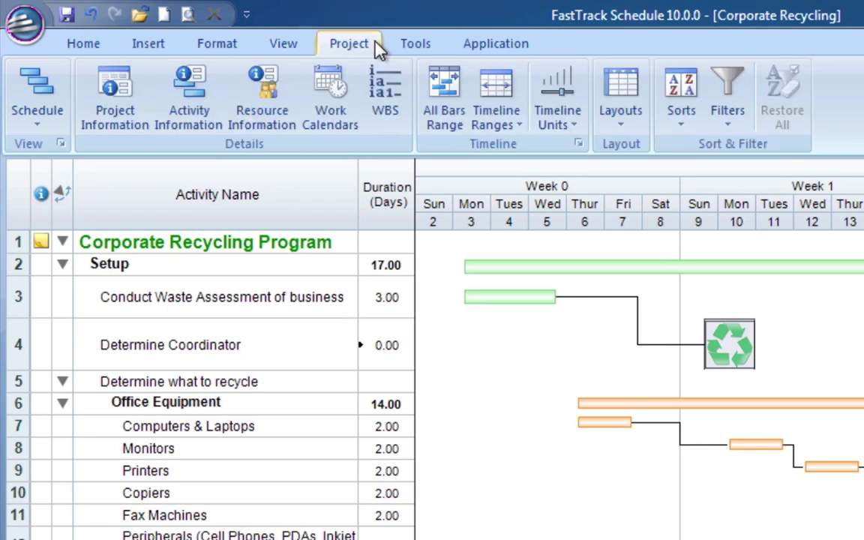
click(433, 41)
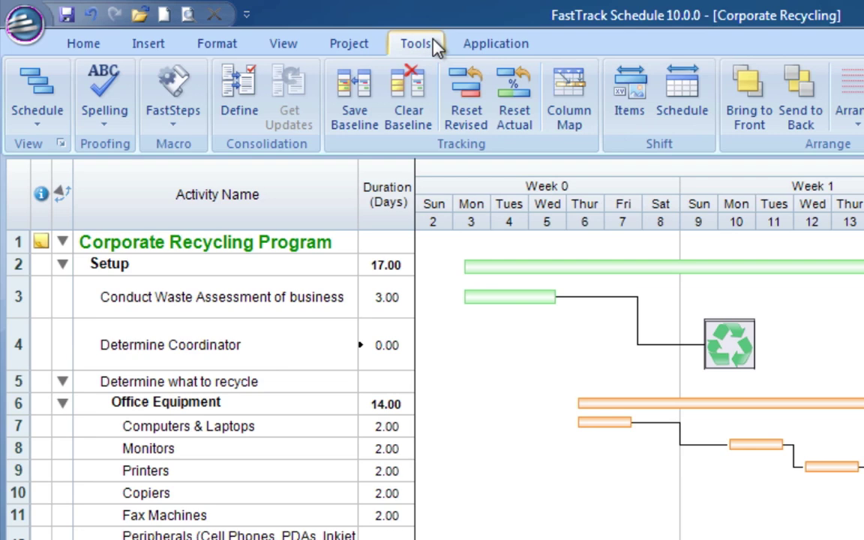
click(533, 47)
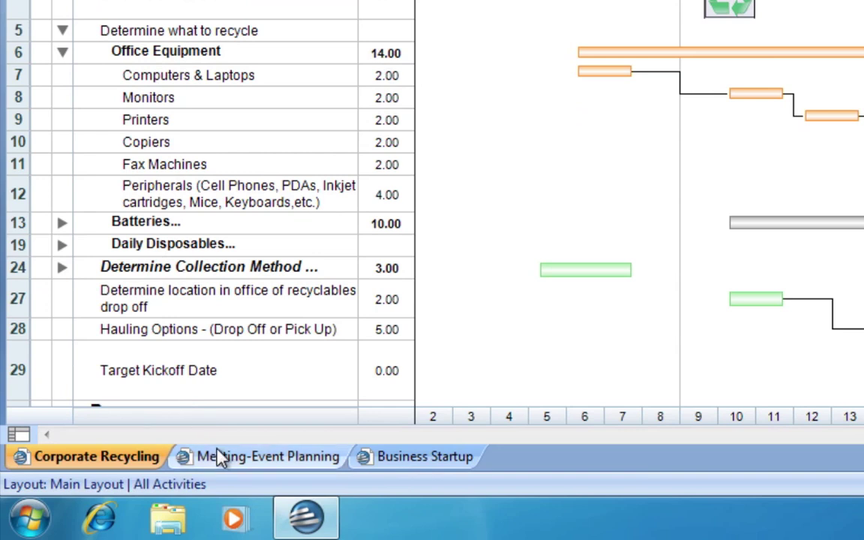
Peek at Meeting-Event Planning and Business Startup, then compress Corporate Recycling's timescale to show weeks 0–3
click(336, 464)
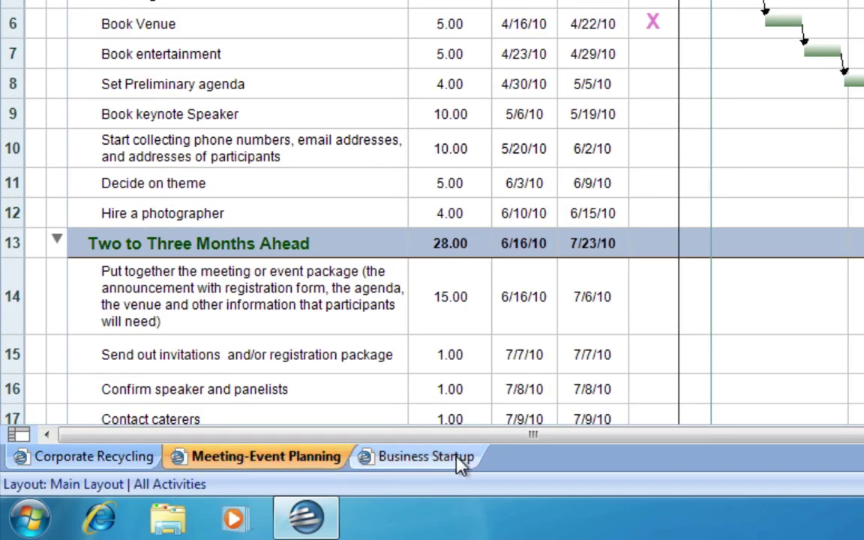
click(470, 464)
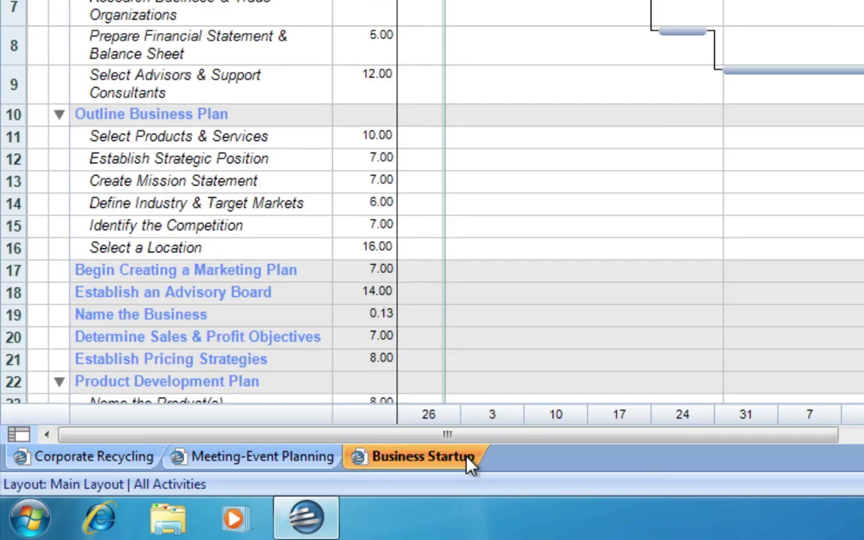
click(148, 461)
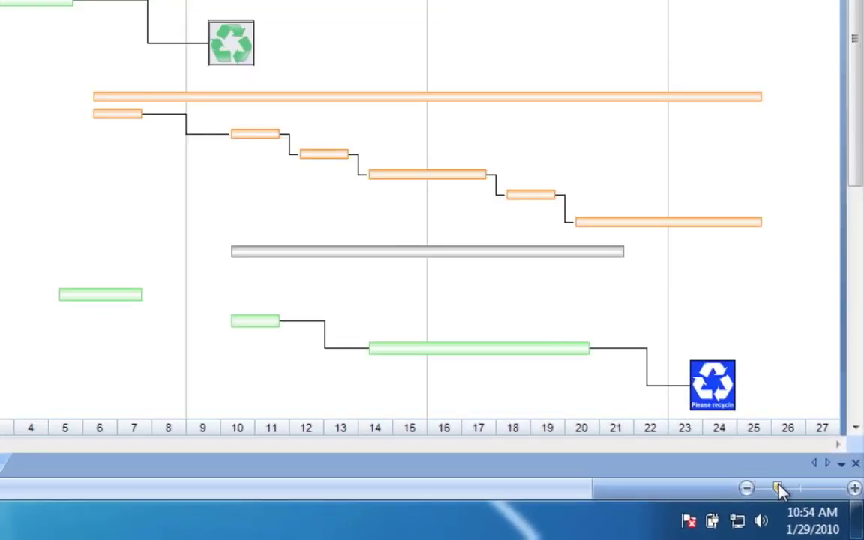
mouse_move(780, 489)
mouse_down()
mouse_move(825, 508)
mouse_move(808, 508)
mouse_up()
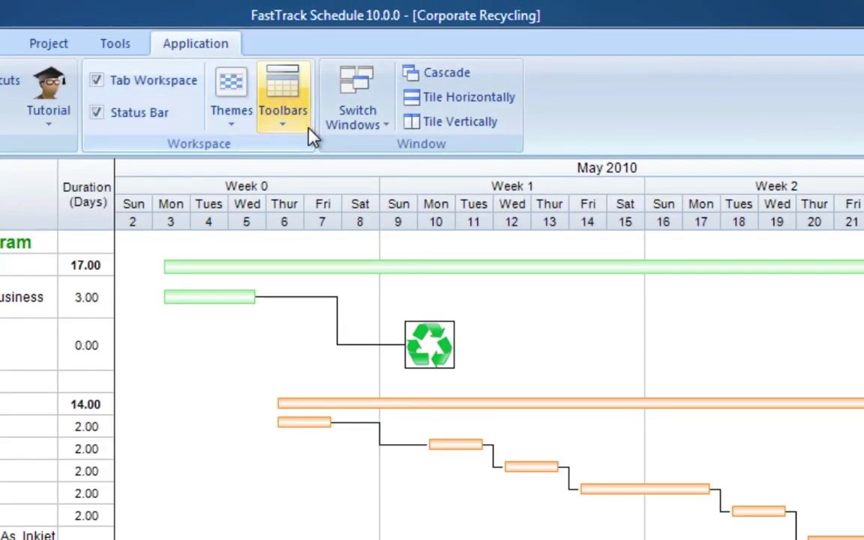
Show the Layout toolbar above the grid and preview its list of layouts
click(275, 113)
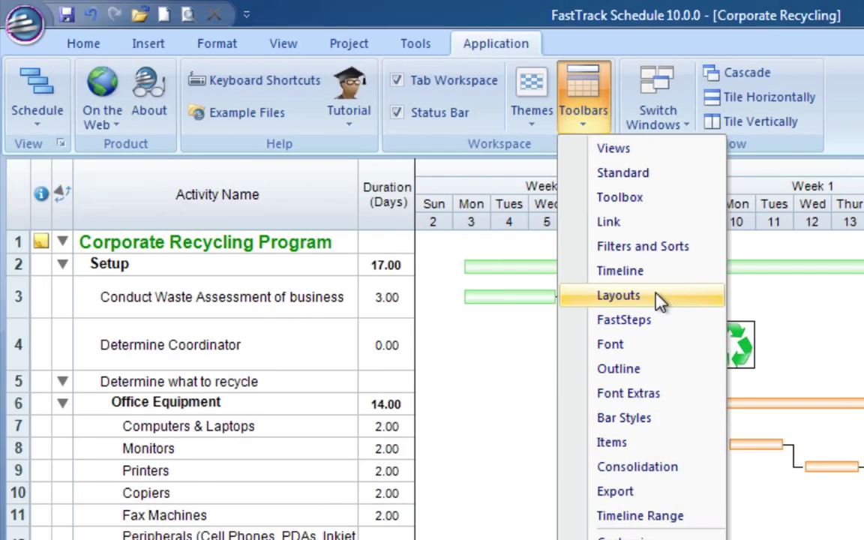
click(660, 301)
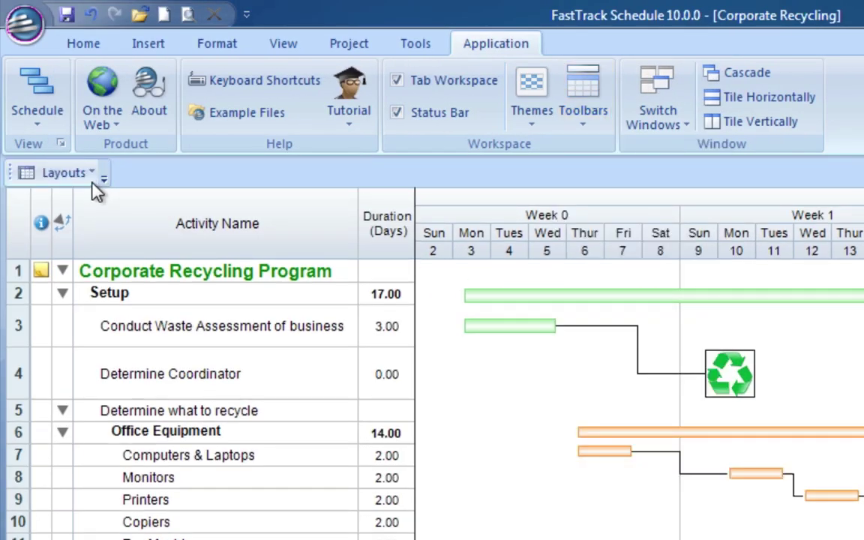
click(90, 177)
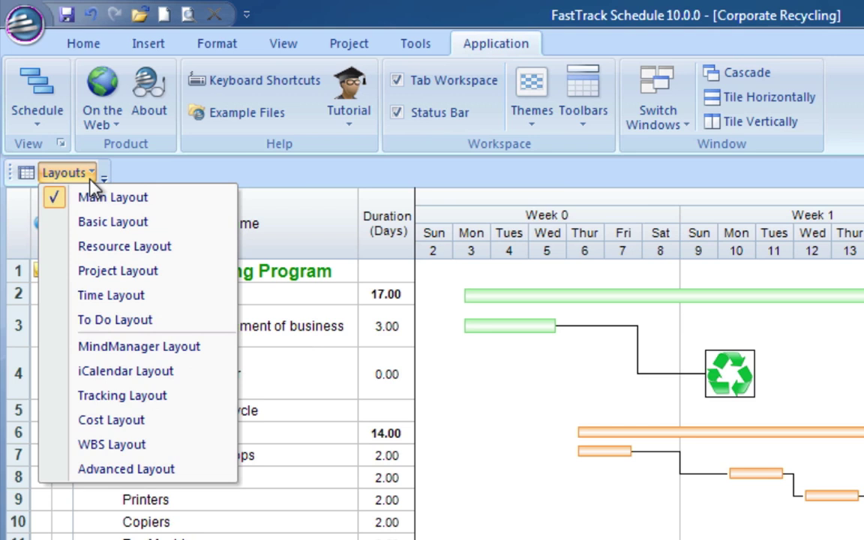
click(90, 177)
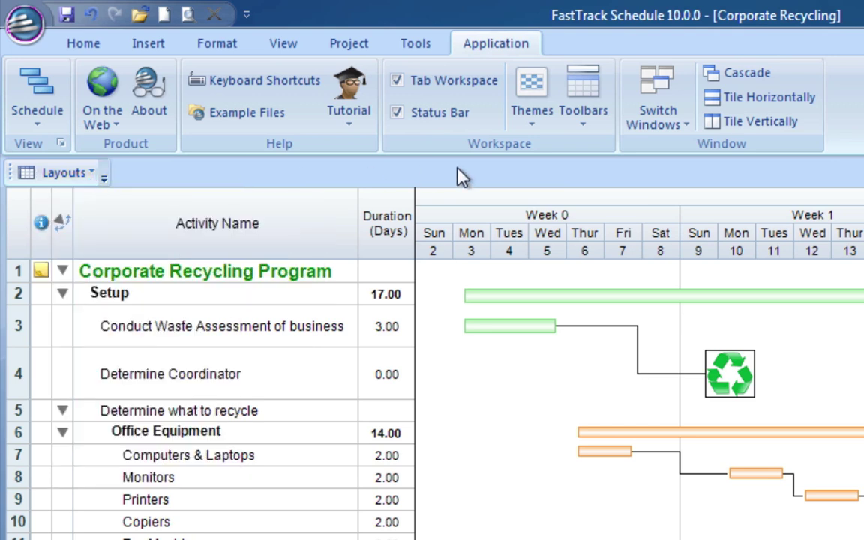
Switch the interface theme to Classic Menu and acknowledge the relaunch notice
click(542, 119)
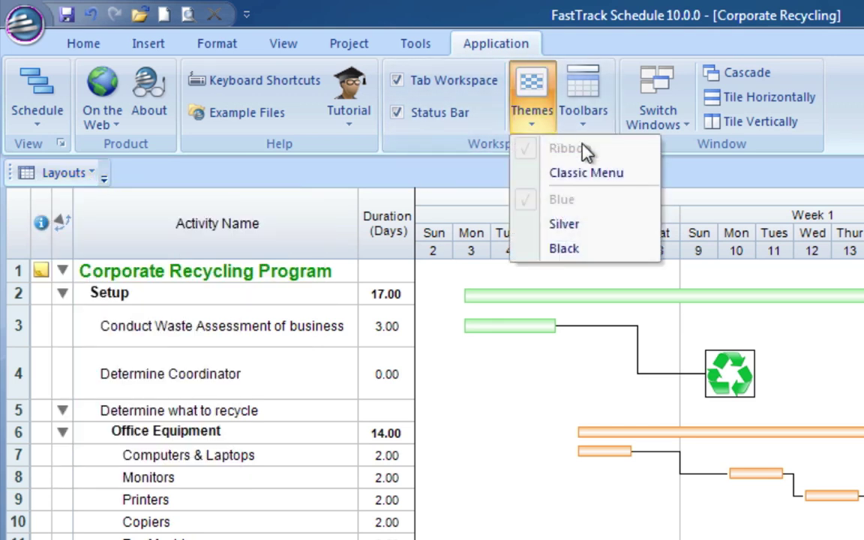
click(637, 174)
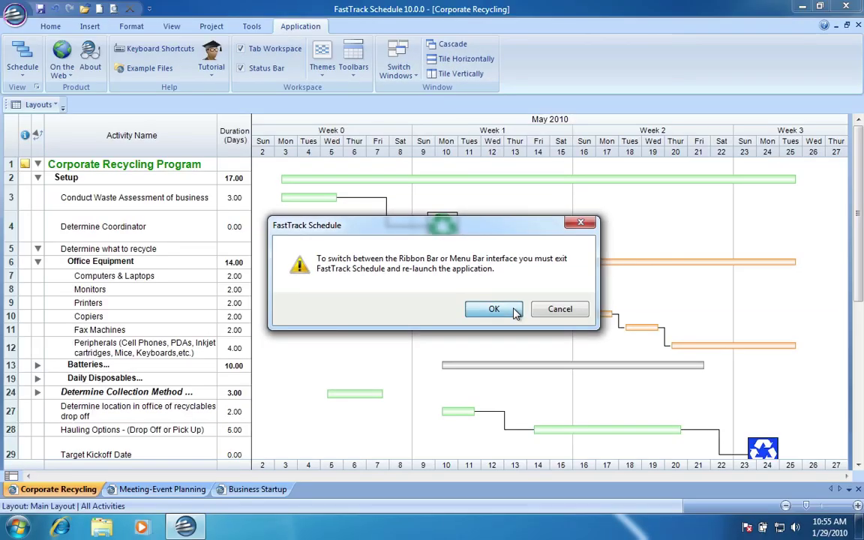
click(515, 313)
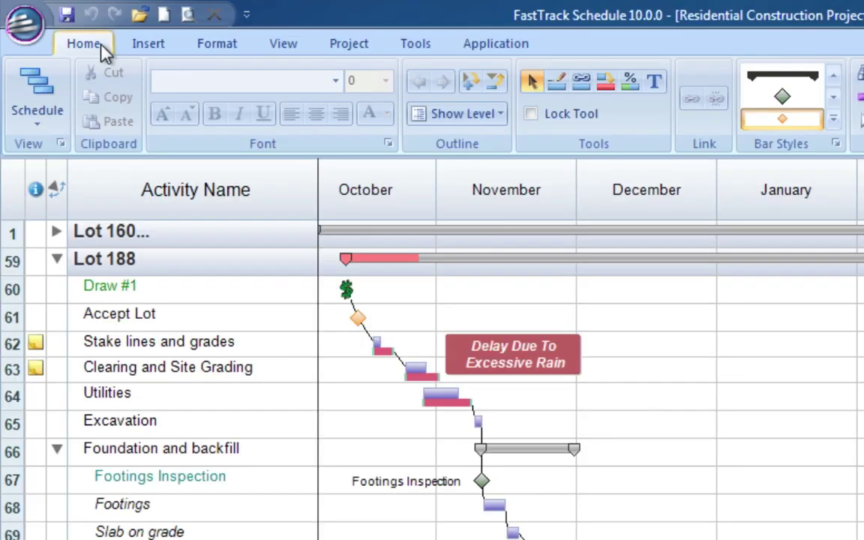
Cycle Residential Construction Projects through the Notes, Basic and Tracking layouts
click(368, 49)
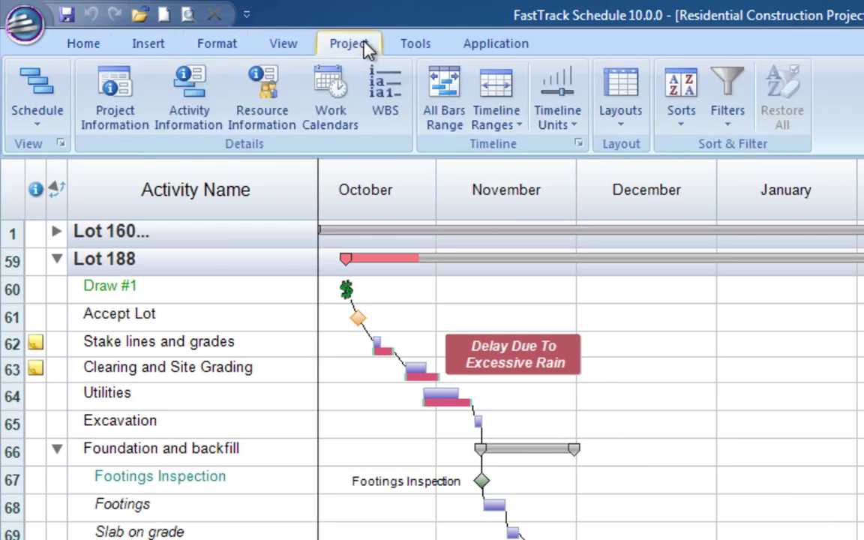
click(639, 134)
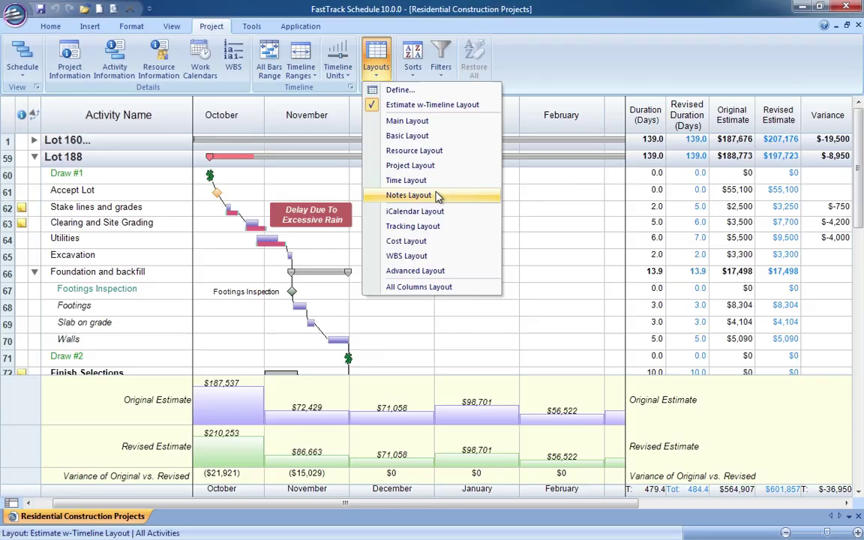
click(437, 194)
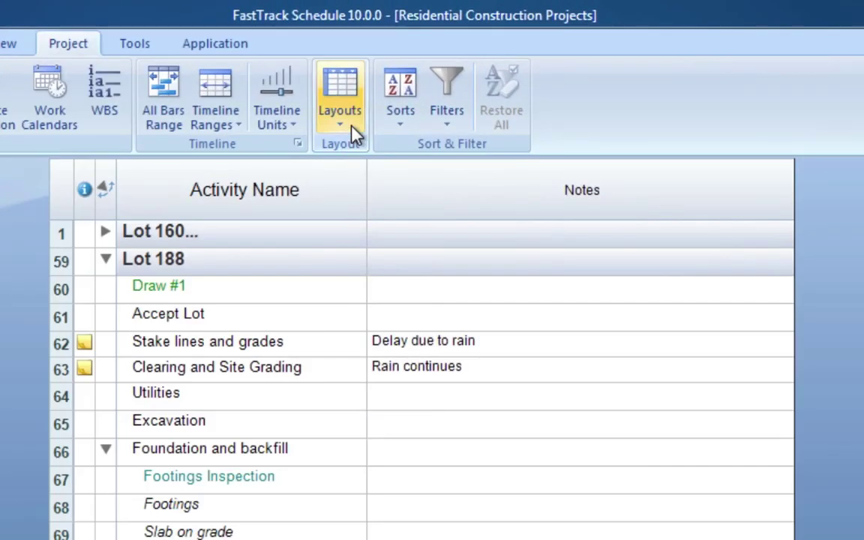
click(383, 75)
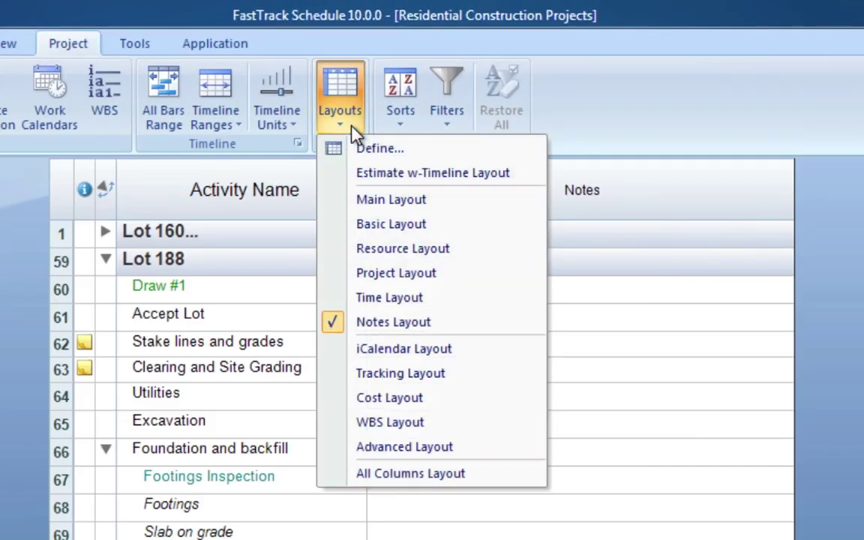
click(434, 225)
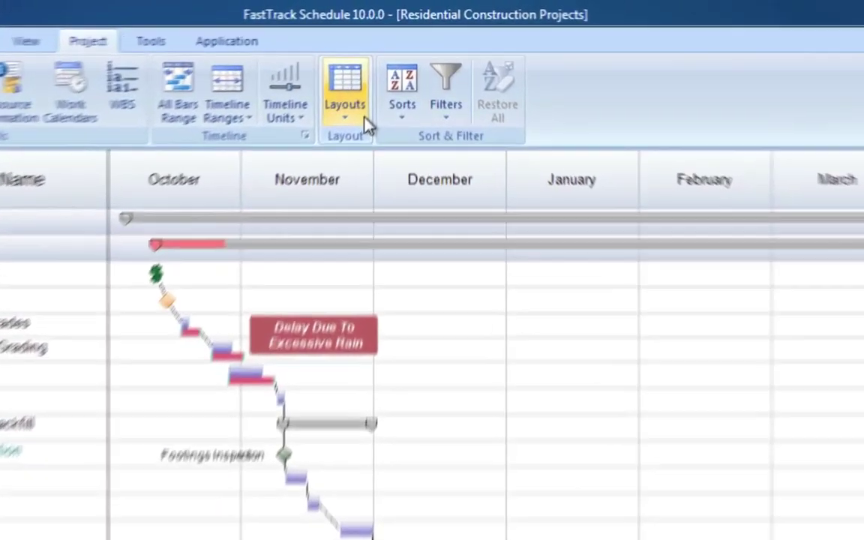
click(384, 75)
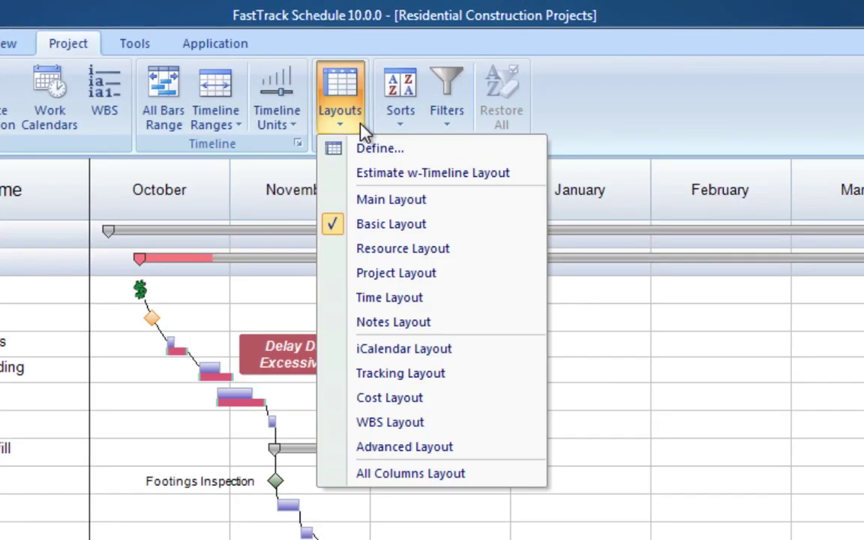
click(443, 374)
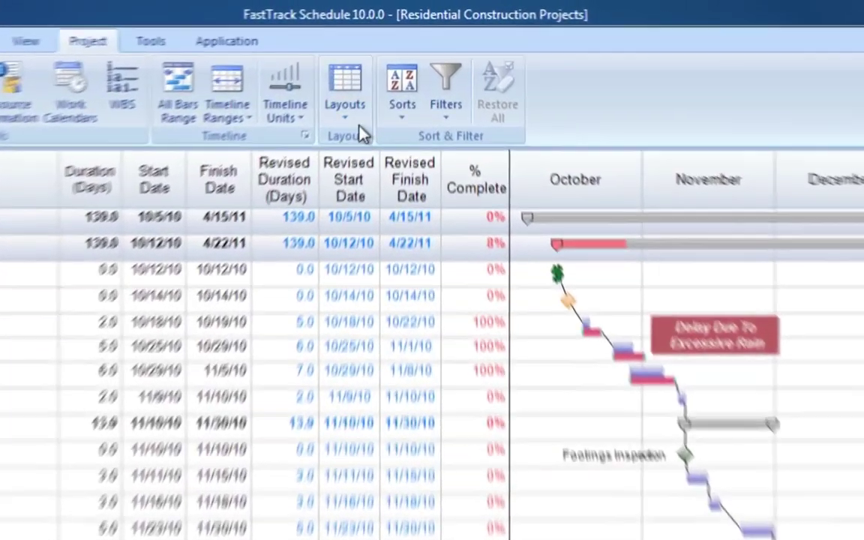
click(380, 72)
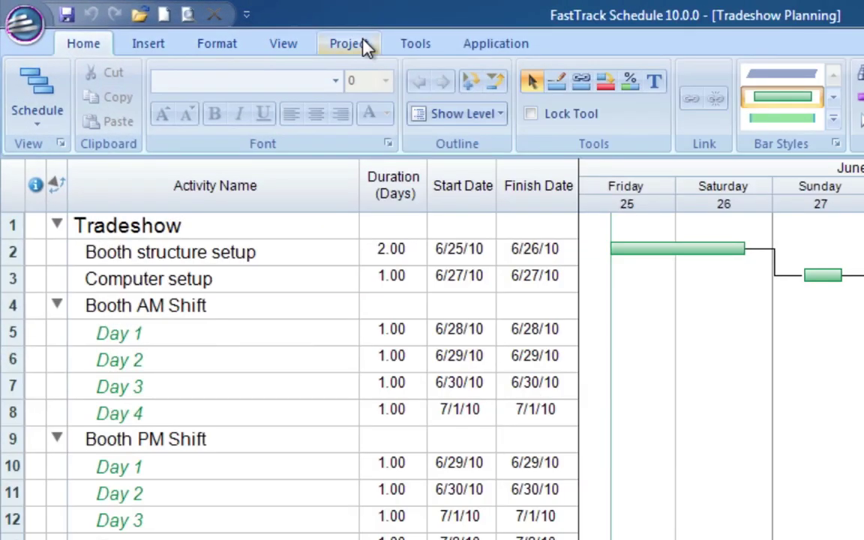
Switch Tradeshow Planning to the Resource Layout with the Percent Work Usage pane shown
click(366, 45)
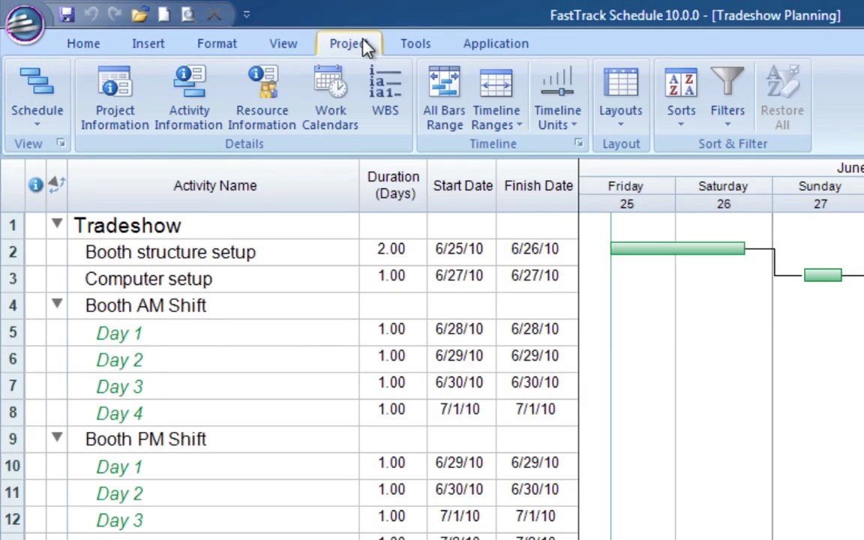
click(637, 116)
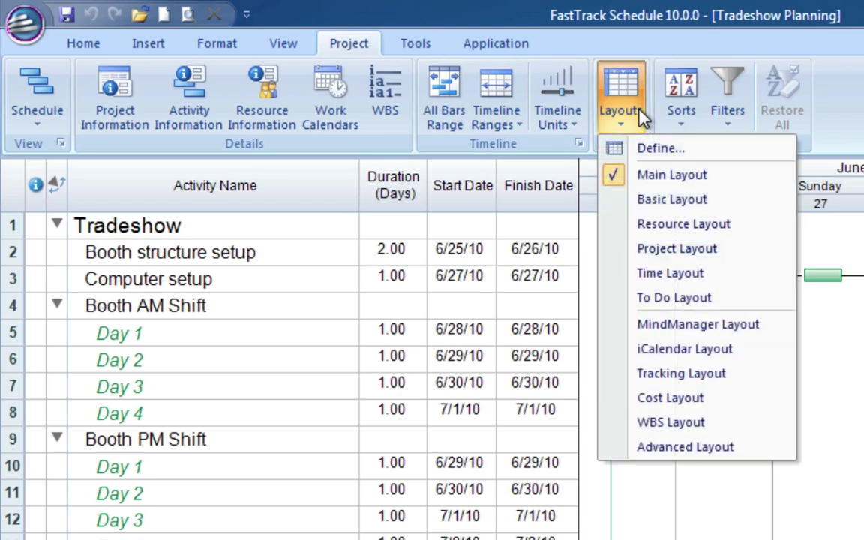
click(727, 226)
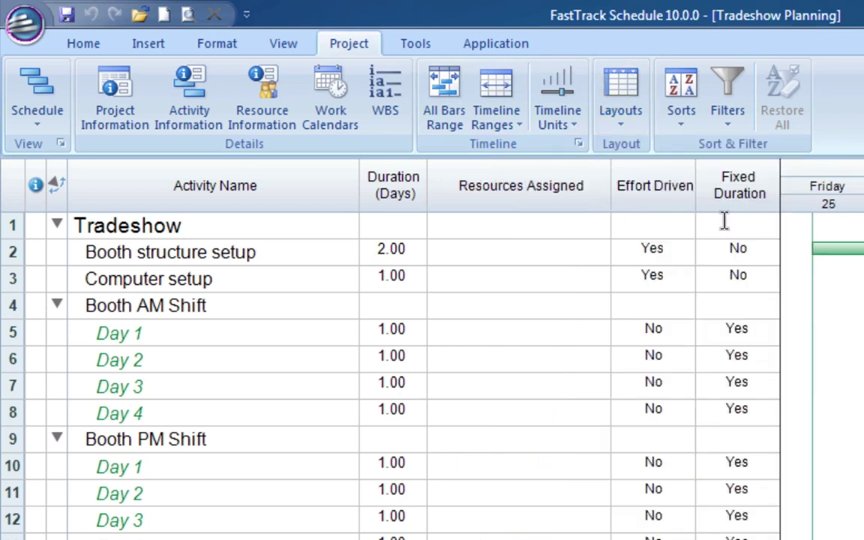
click(283, 43)
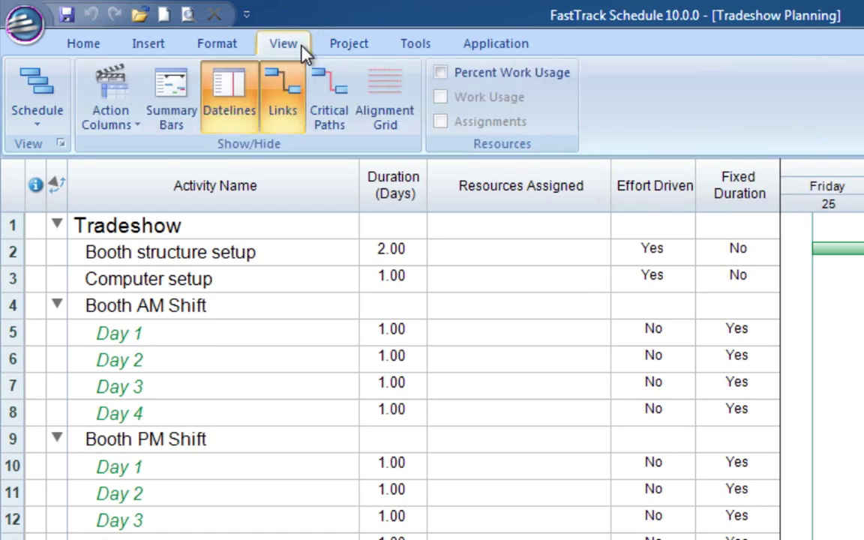
click(442, 73)
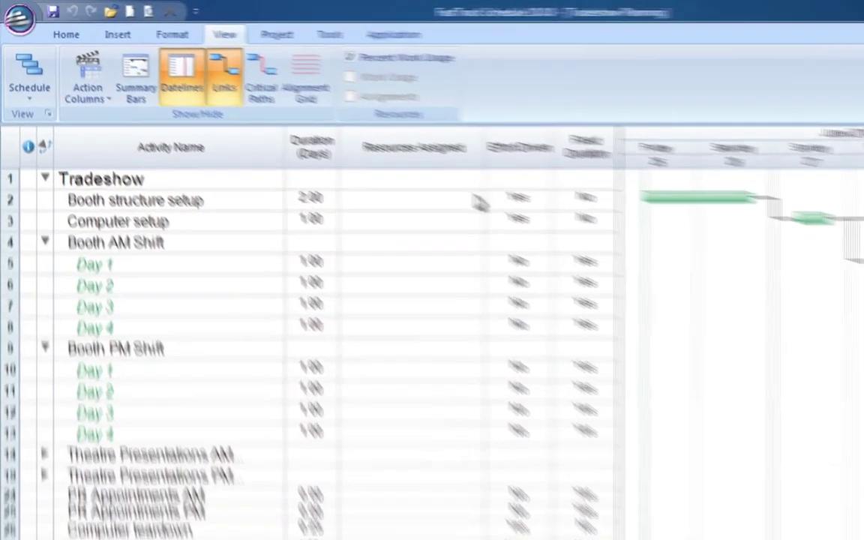
Assign Charlie and Linda to Booth structure setup, shortening it to one day
click(366, 152)
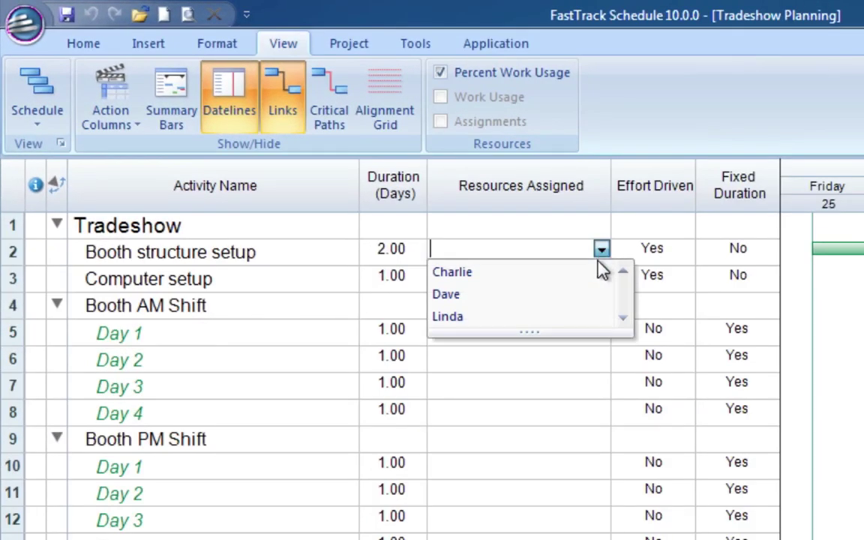
click(600, 273)
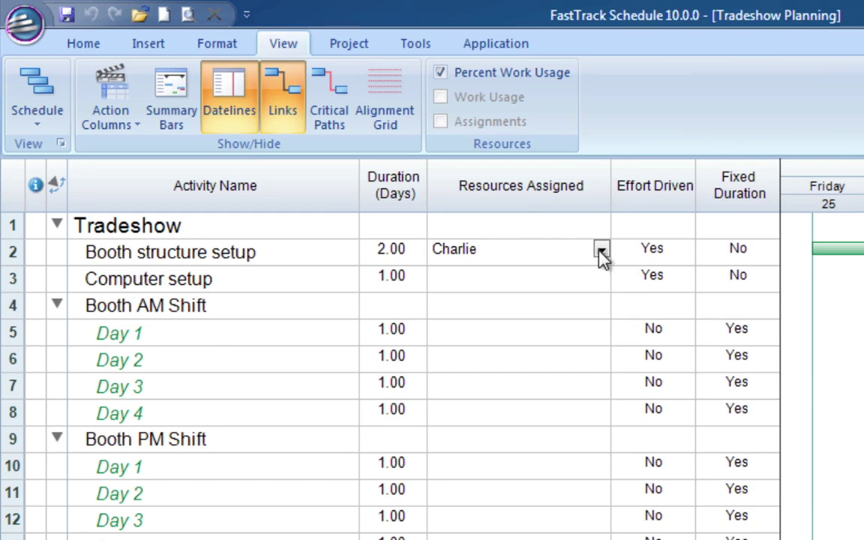
click(602, 252)
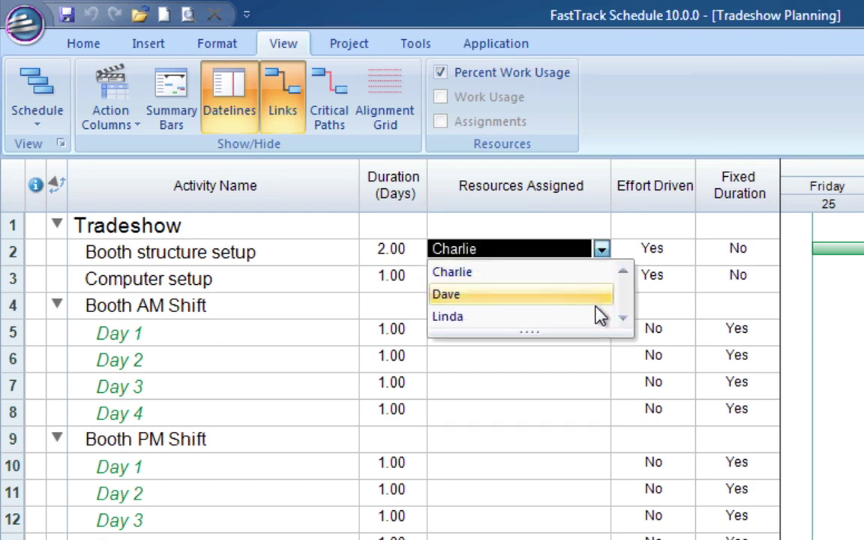
click(598, 316)
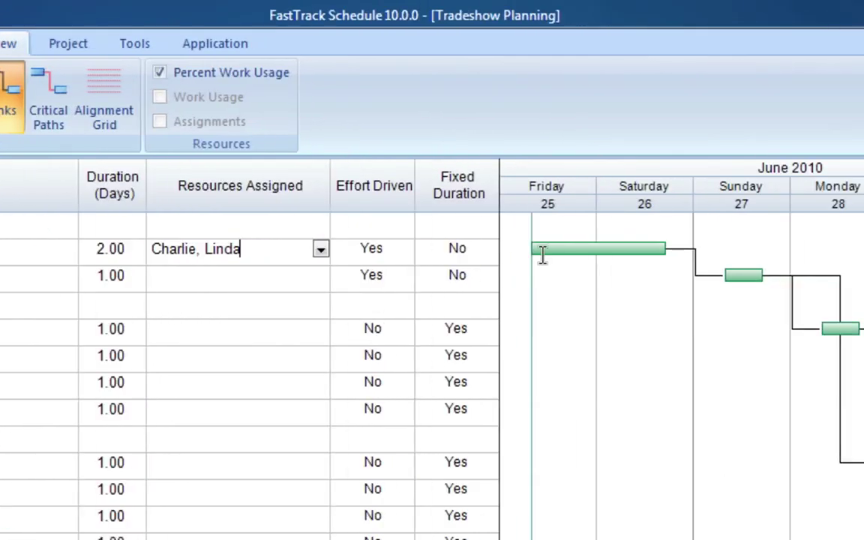
click(556, 248)
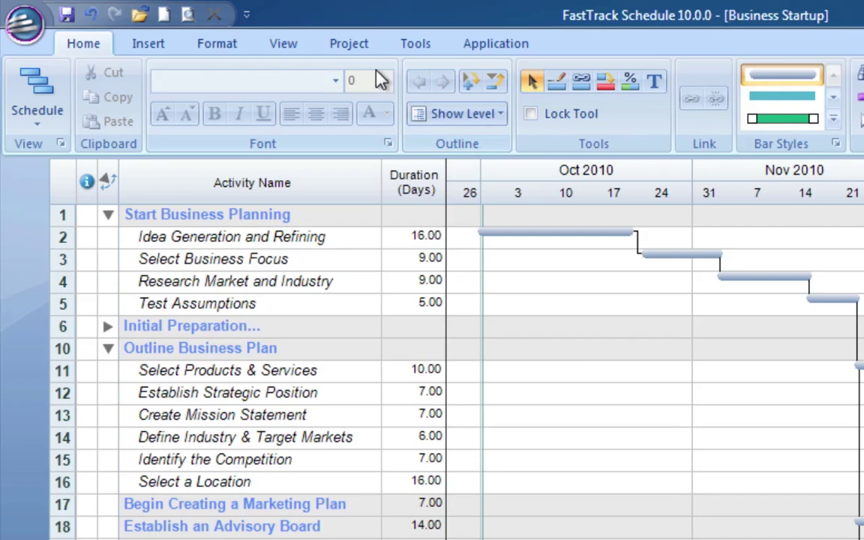
Switch Business Startup to the Tracking Actuals layout and set Idea Generation and Refining to 100%
click(367, 43)
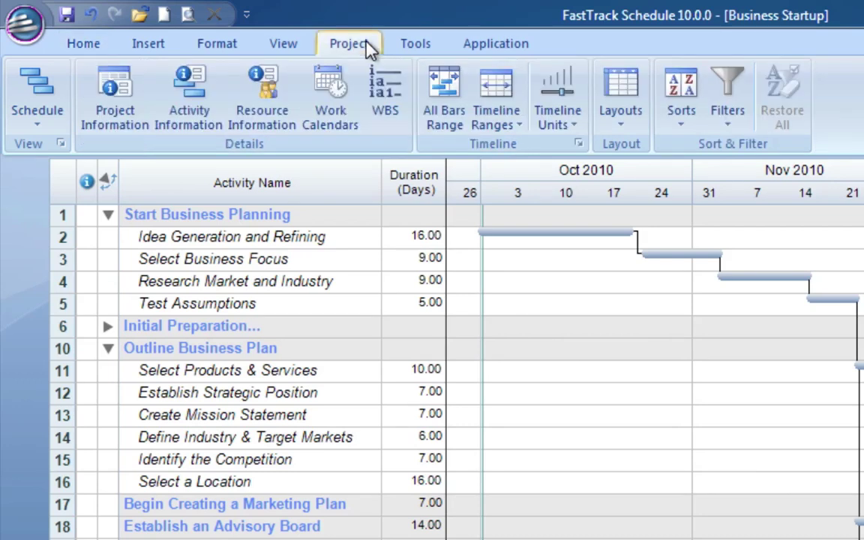
click(636, 133)
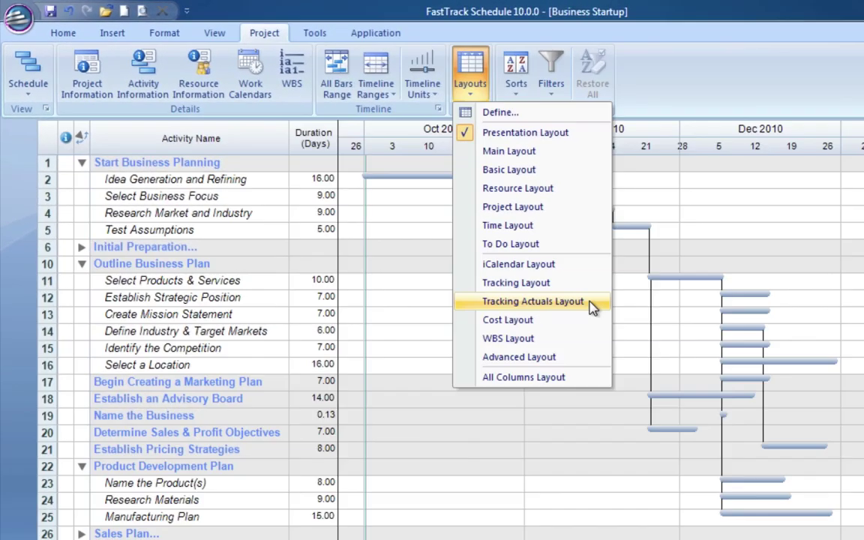
click(593, 303)
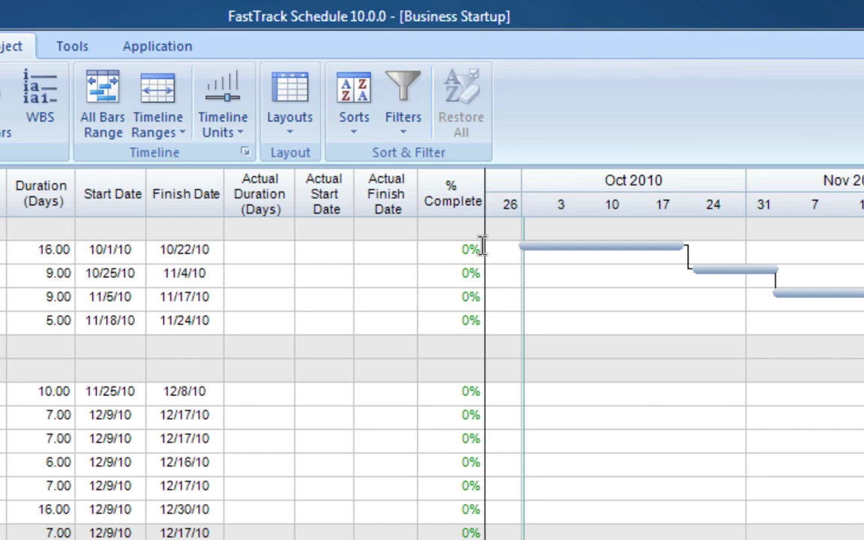
click(479, 248)
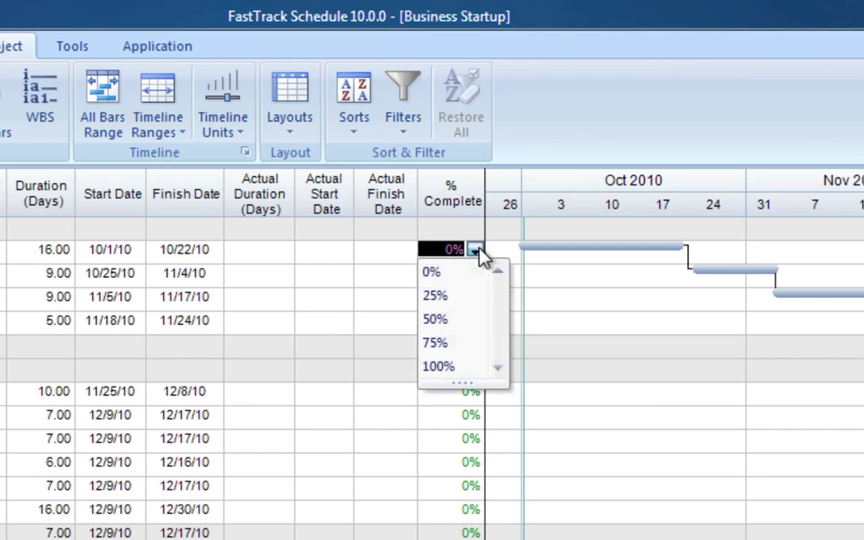
click(477, 369)
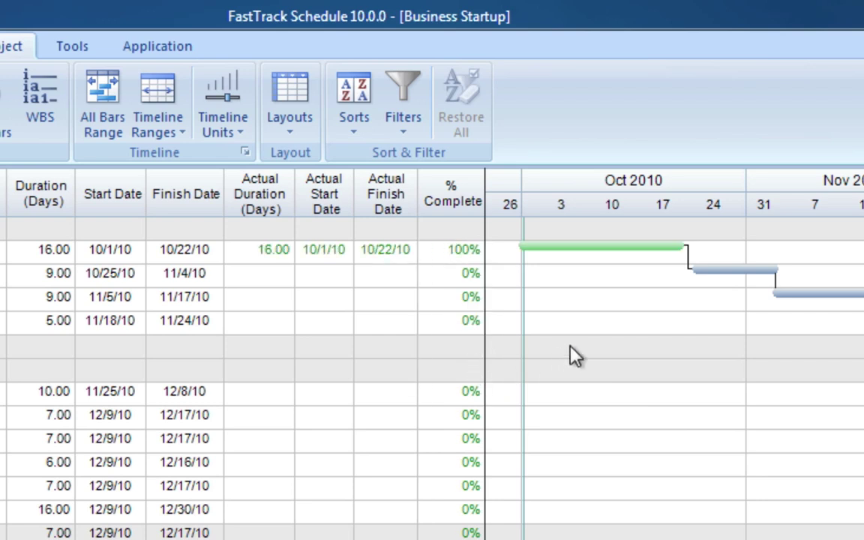
Enter an 11-day actual duration for Select Business Focus, then switch to the Tracking layout
click(267, 275)
text(1)
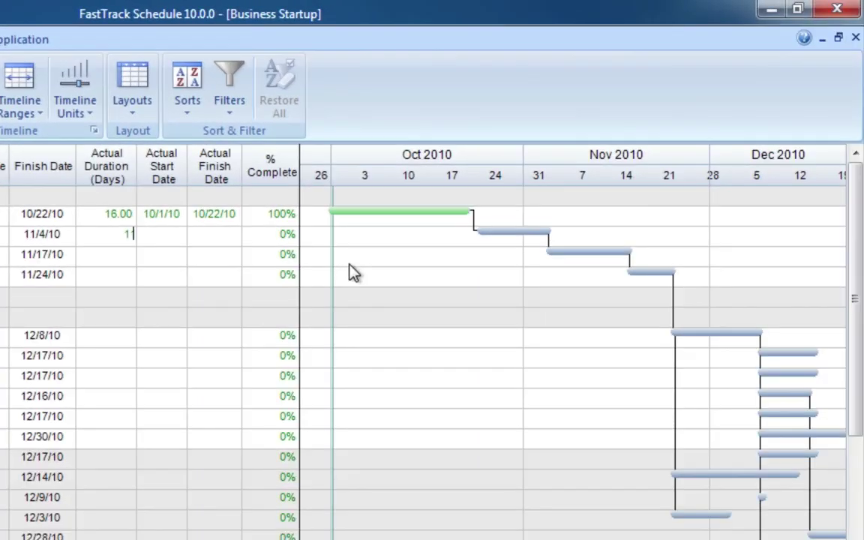
key(Return)
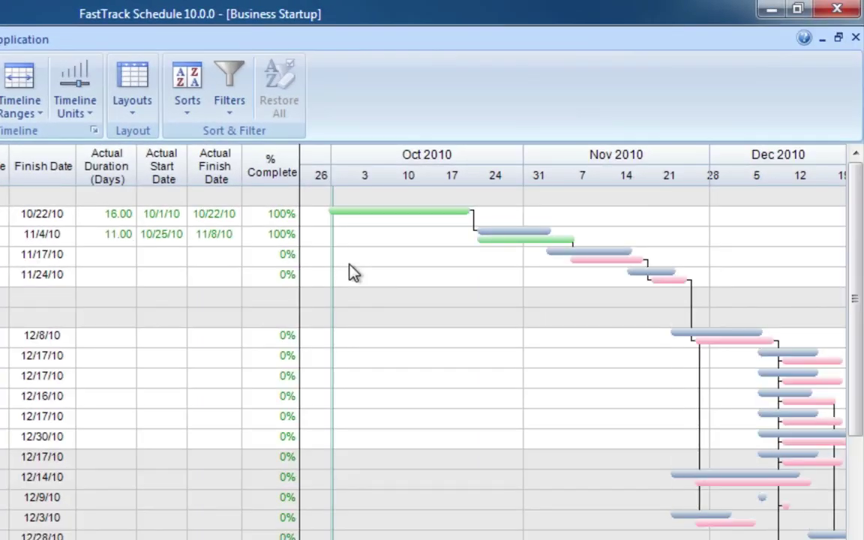
click(144, 114)
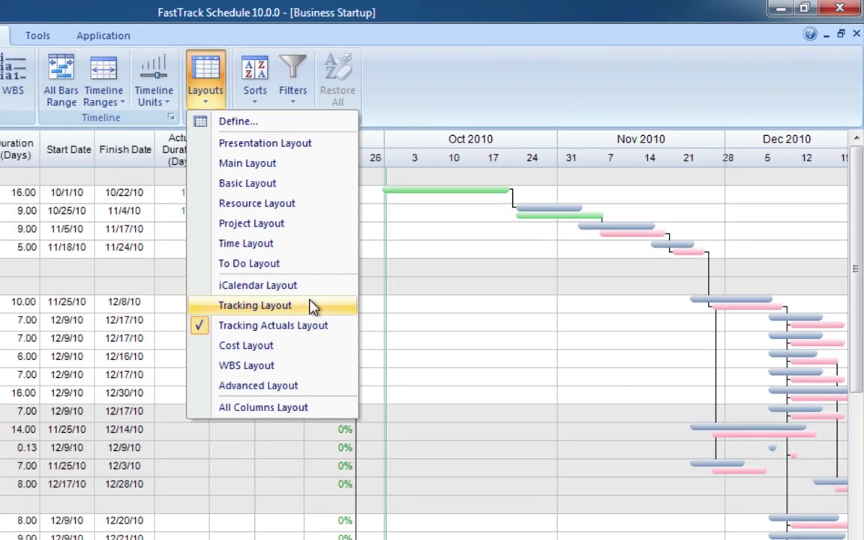
click(313, 306)
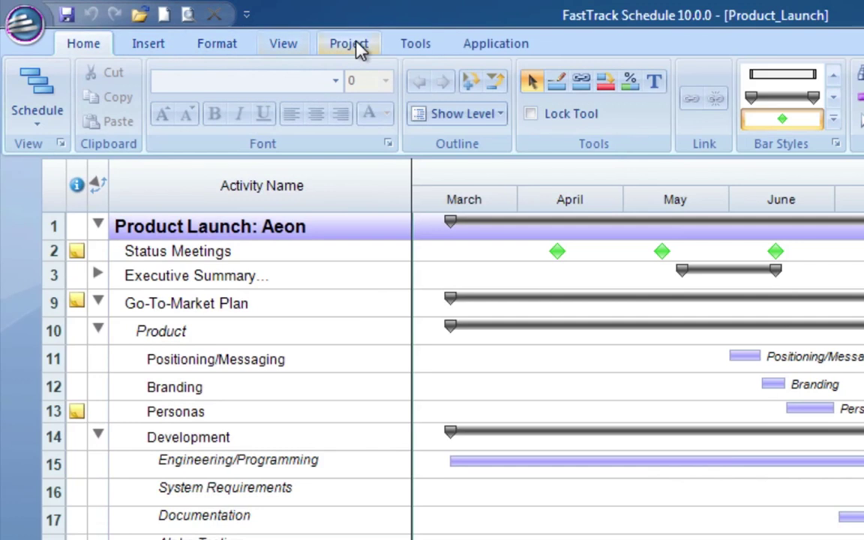
Switch Product Launch to the Budgeting layout
click(373, 46)
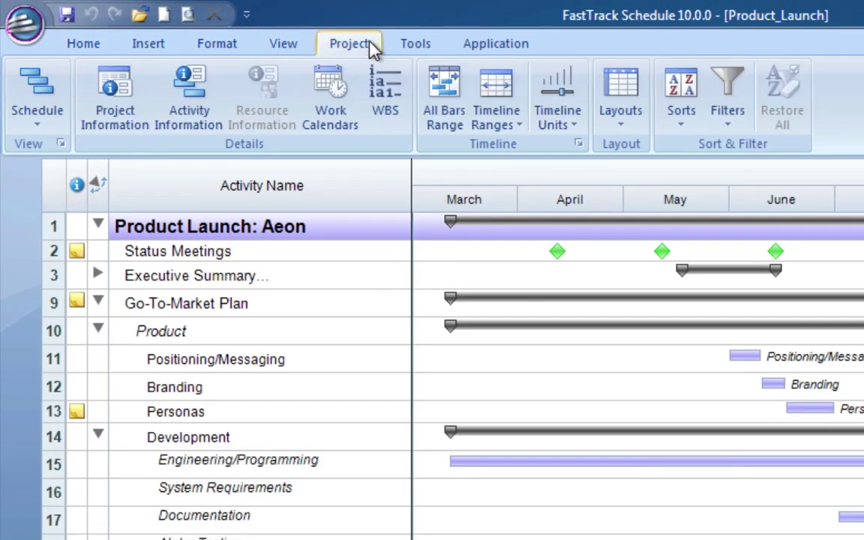
click(632, 129)
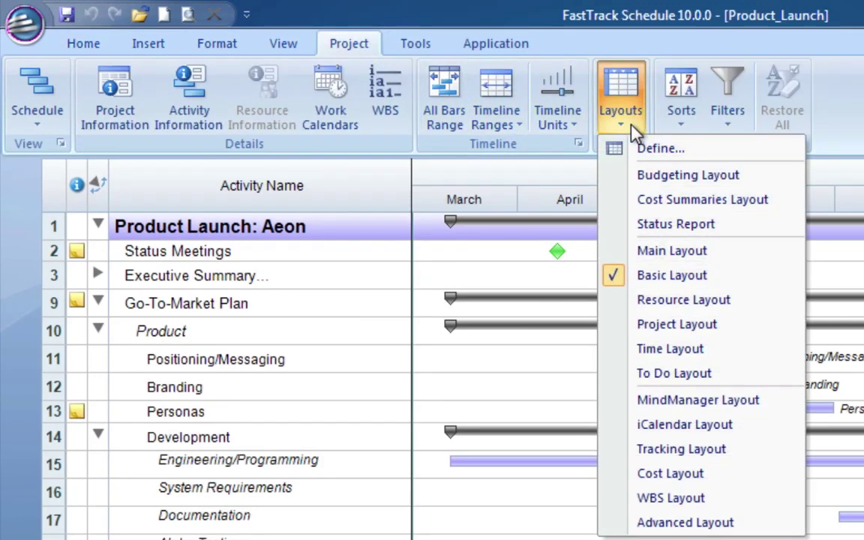
click(749, 181)
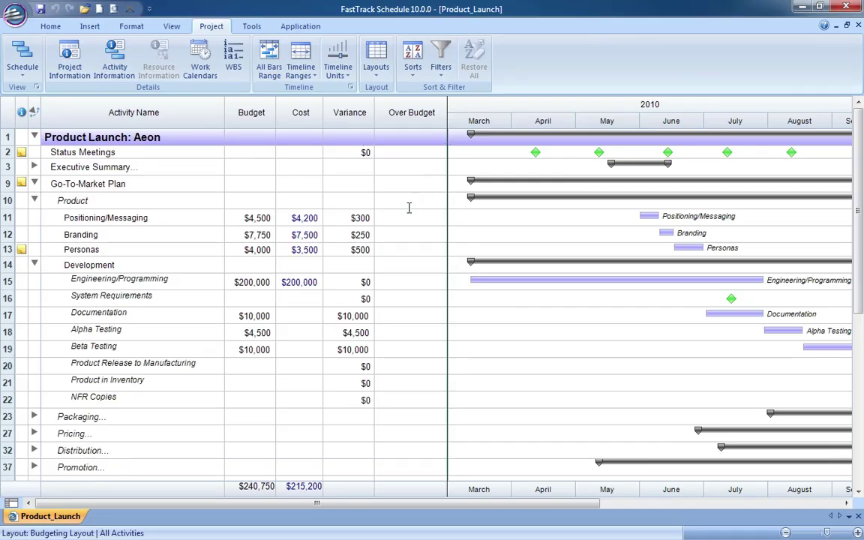
Enter $8,000 for Documentation and $5,000 for Alpha Testing, then view the Cost Summaries layout
click(315, 310)
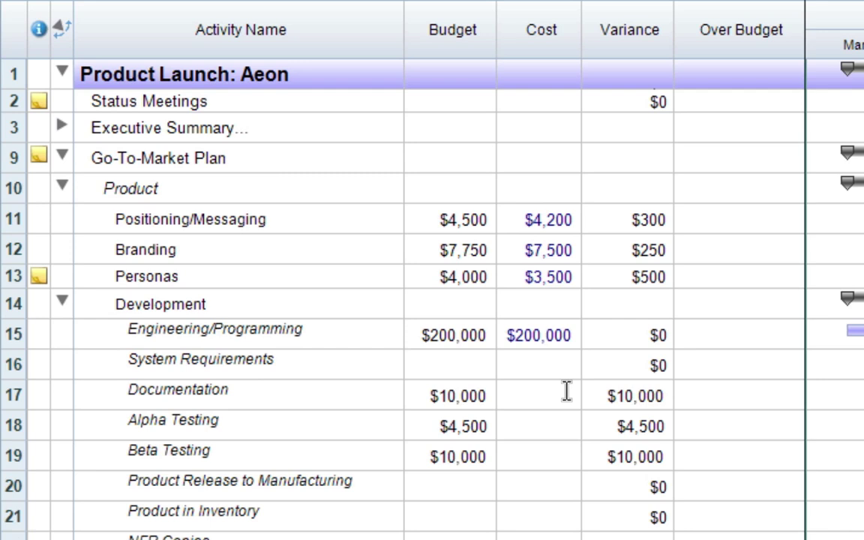
text(8)
text(000)
key(Return)
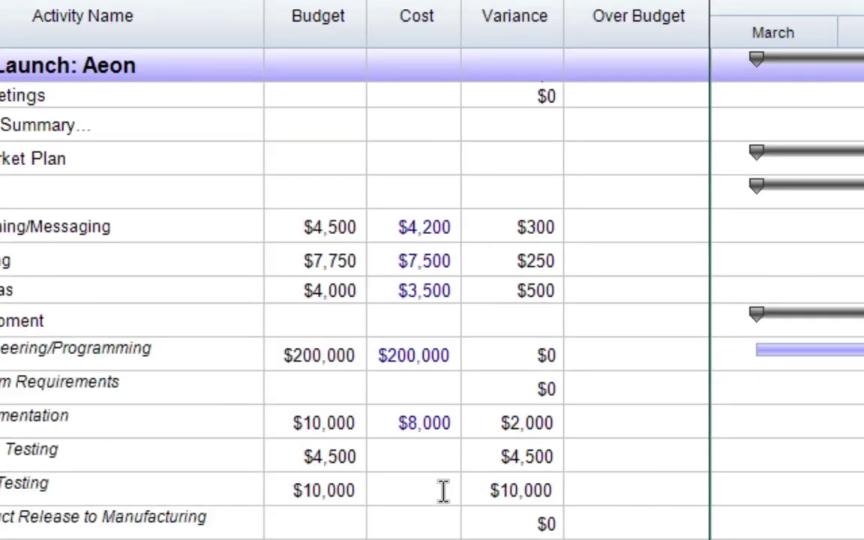
text(5,000)
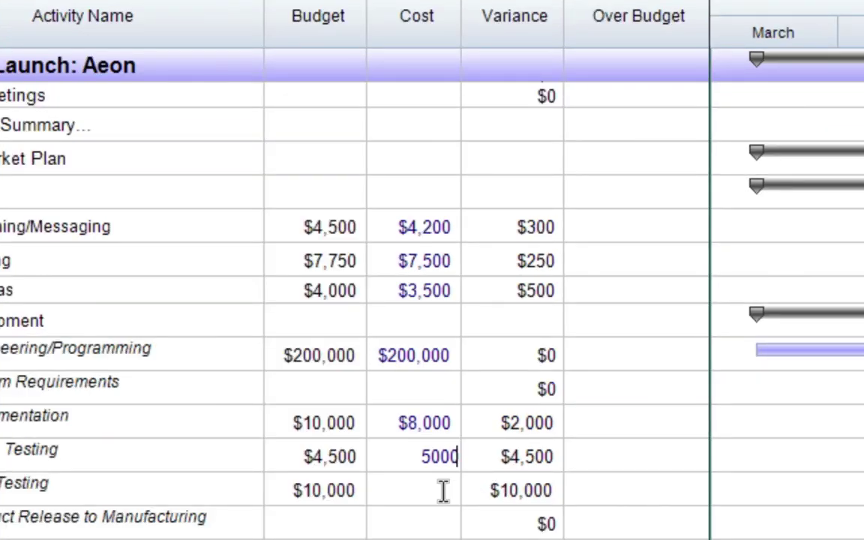
key(Return)
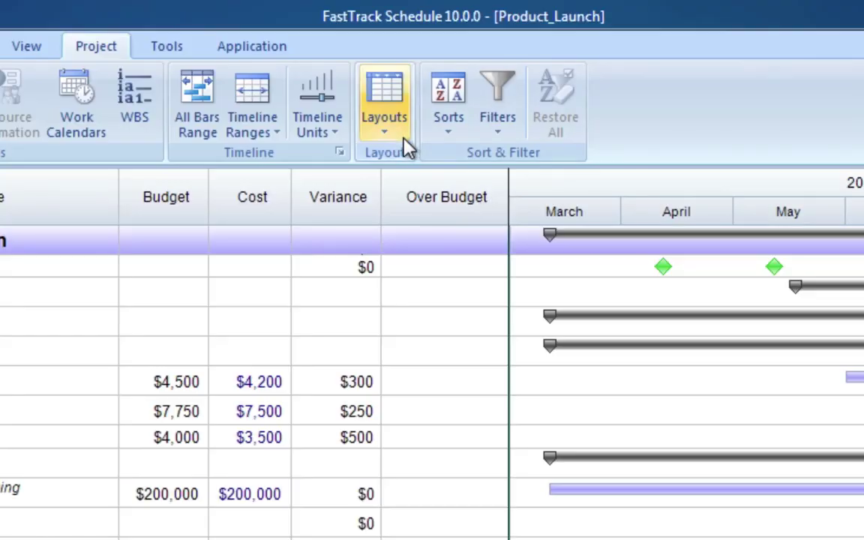
click(400, 137)
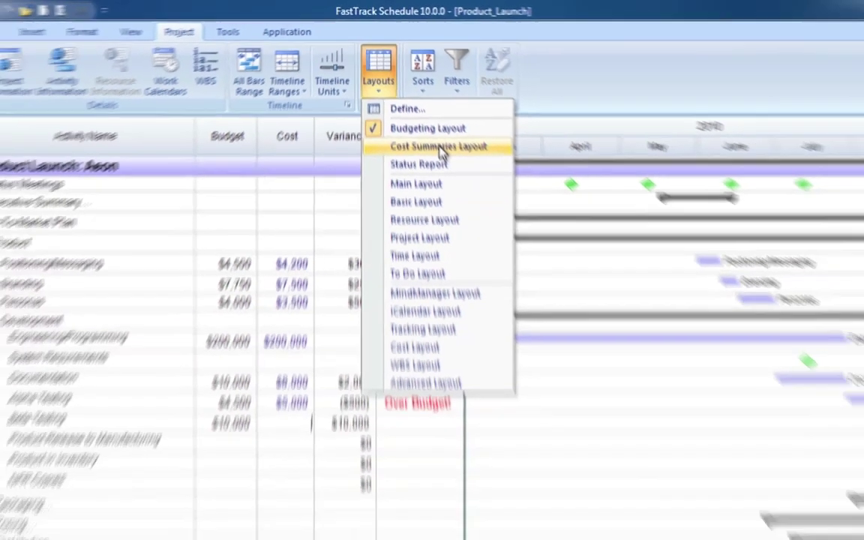
click(473, 213)
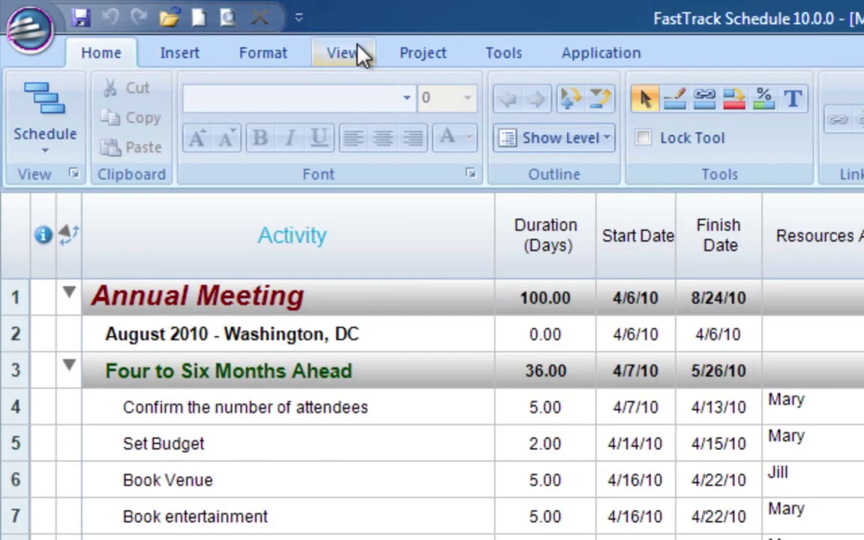
Show the Percent Work Usage pane and check Mary's and Jill's workloads
click(352, 53)
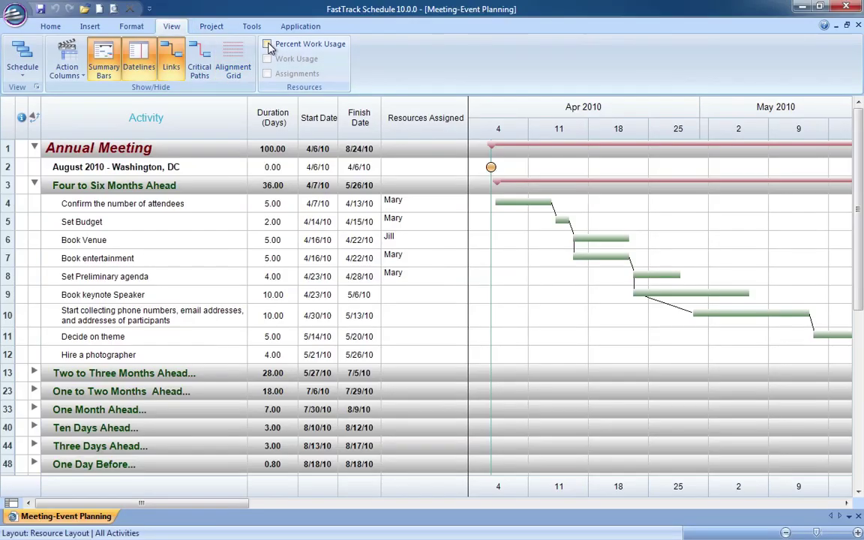
click(267, 45)
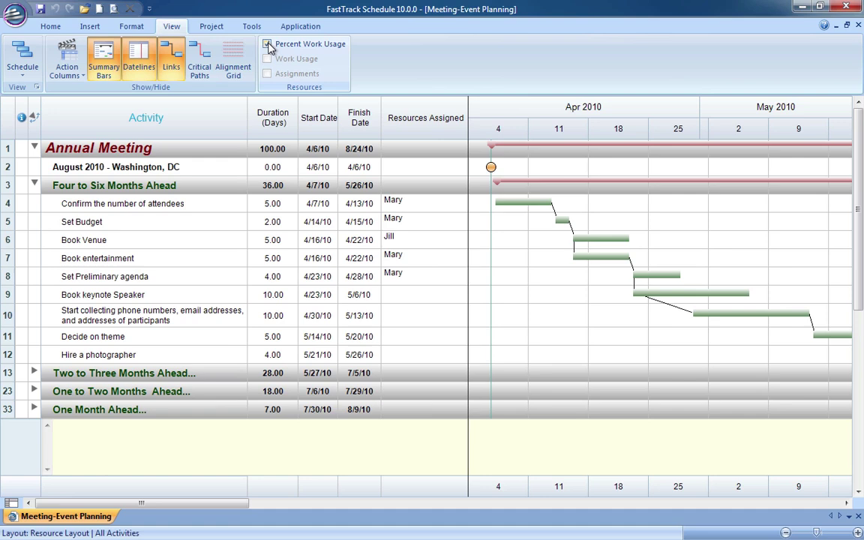
click(514, 201)
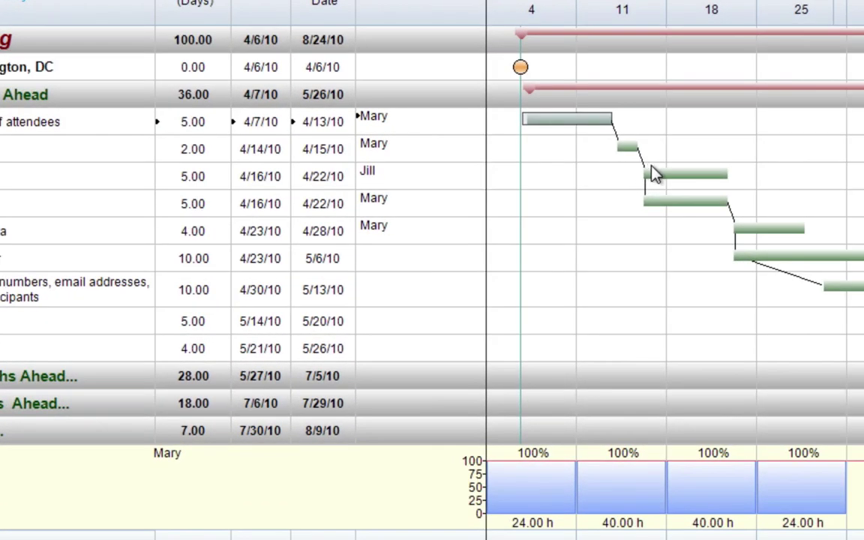
click(675, 170)
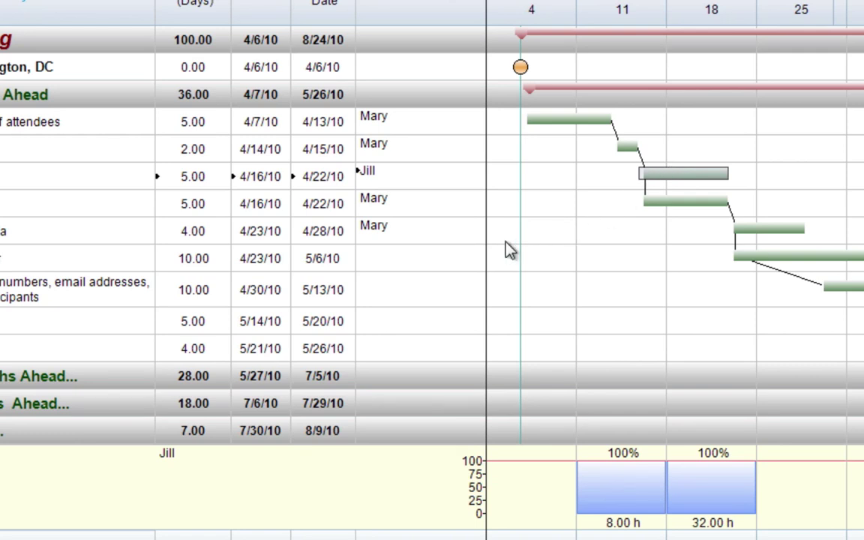
Assign Mary to Book keynote Speaker and check that task's workload
click(480, 256)
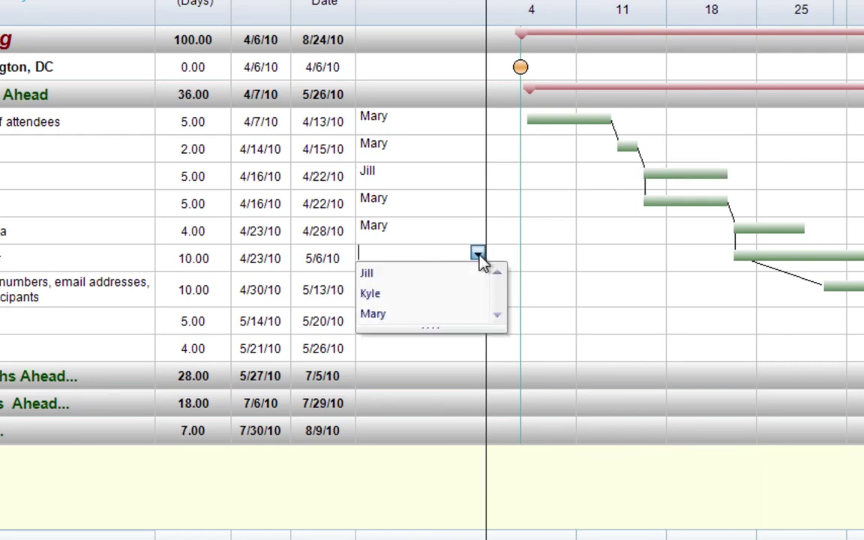
click(452, 315)
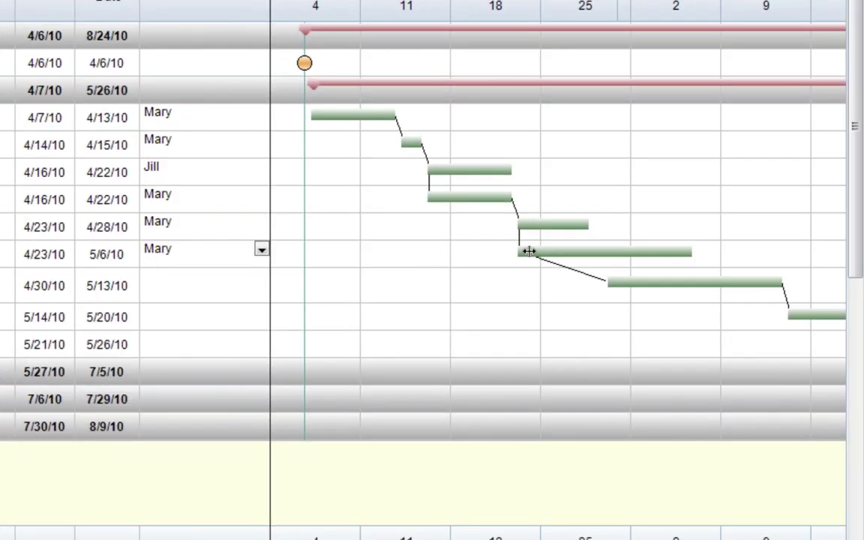
click(529, 252)
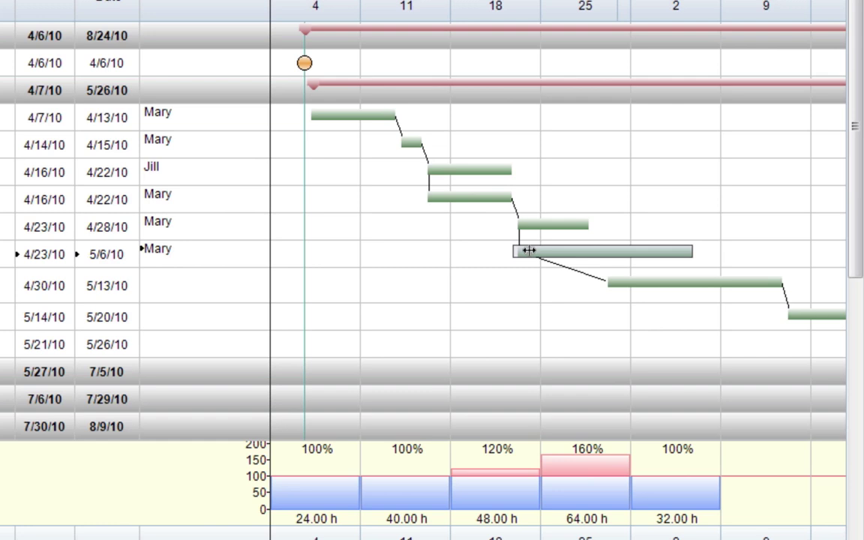
Assign Jill and Kyle to the contact-collection task, then select Decide on theme
click(264, 276)
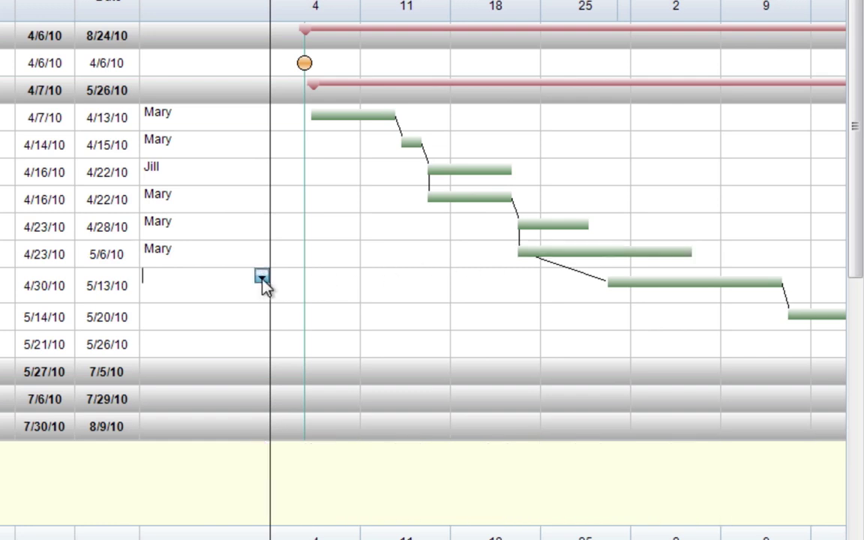
click(260, 297)
click(262, 279)
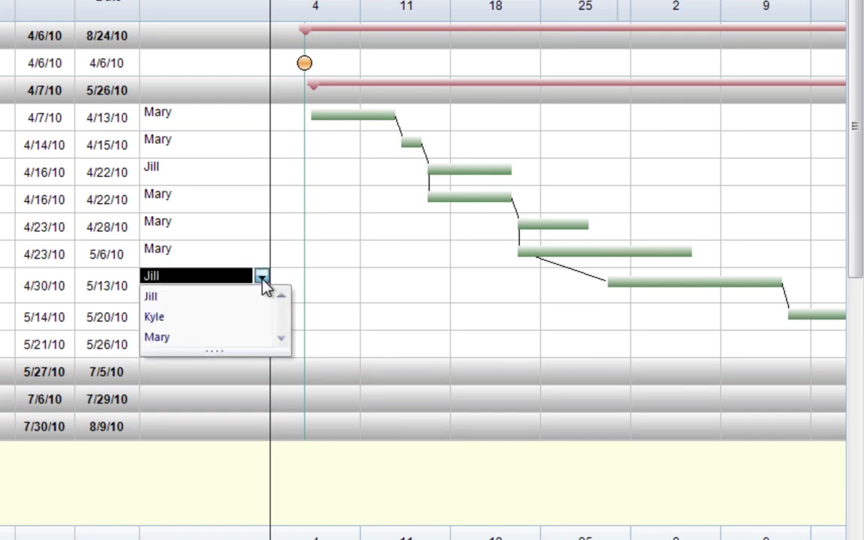
click(259, 321)
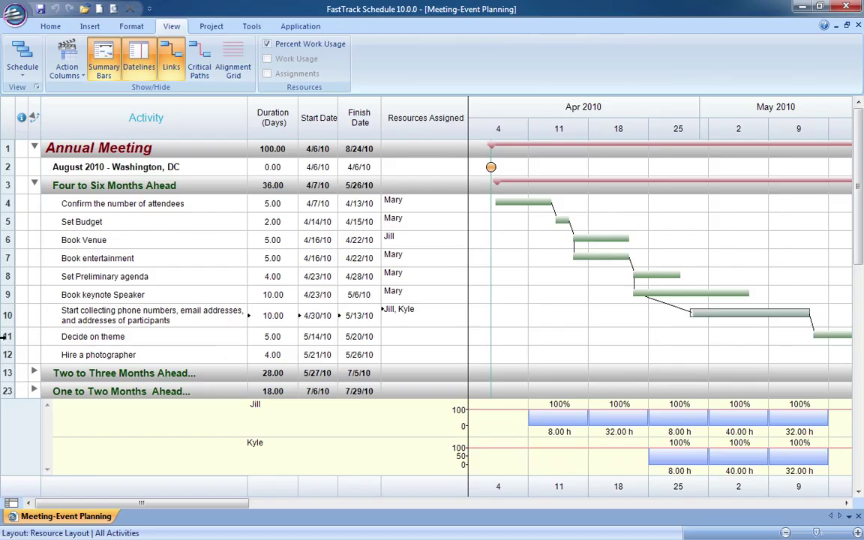
click(4, 336)
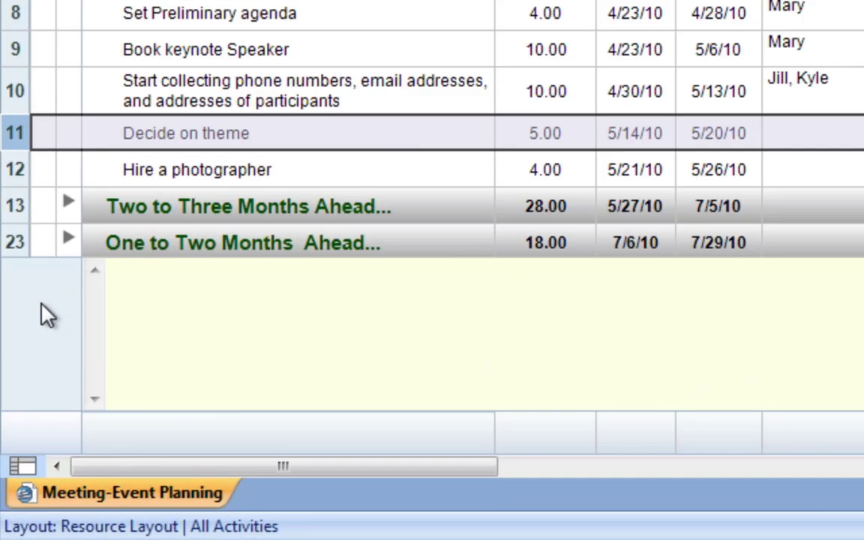
Turn off Show Resources by Selection and graph Mary's workload
right_click(21, 423)
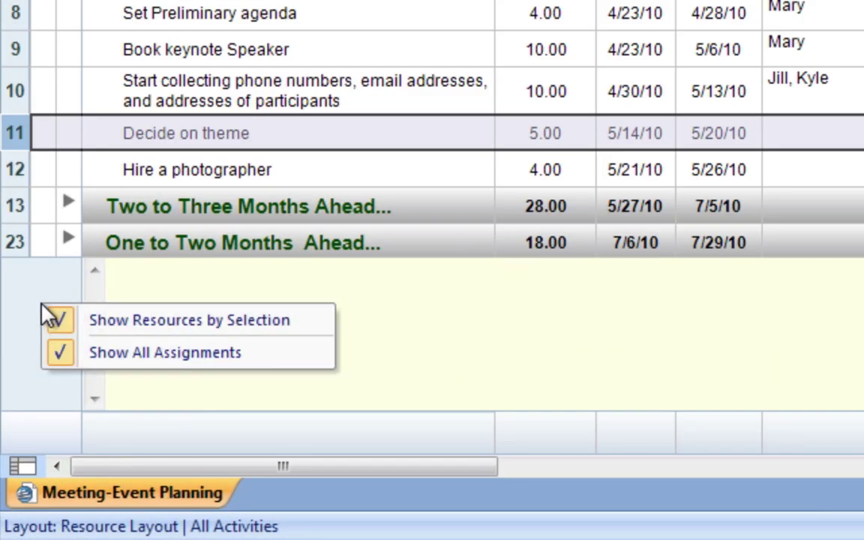
click(298, 324)
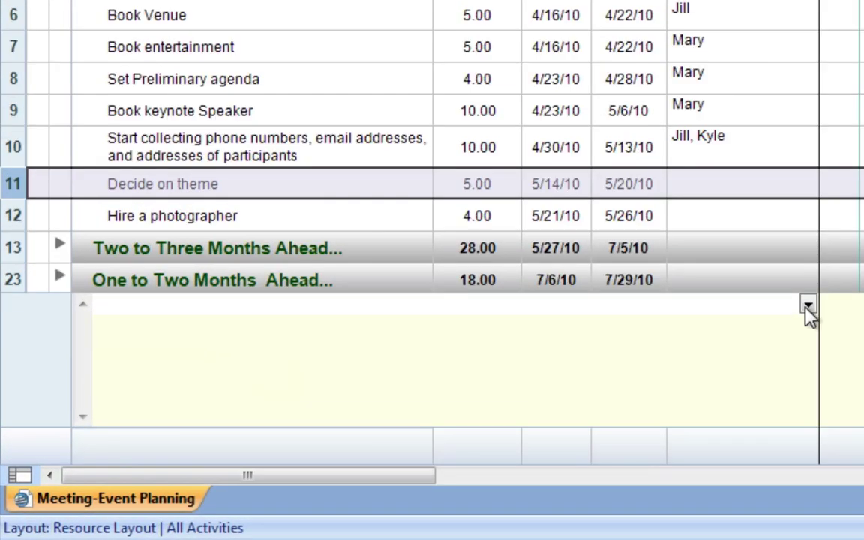
click(809, 307)
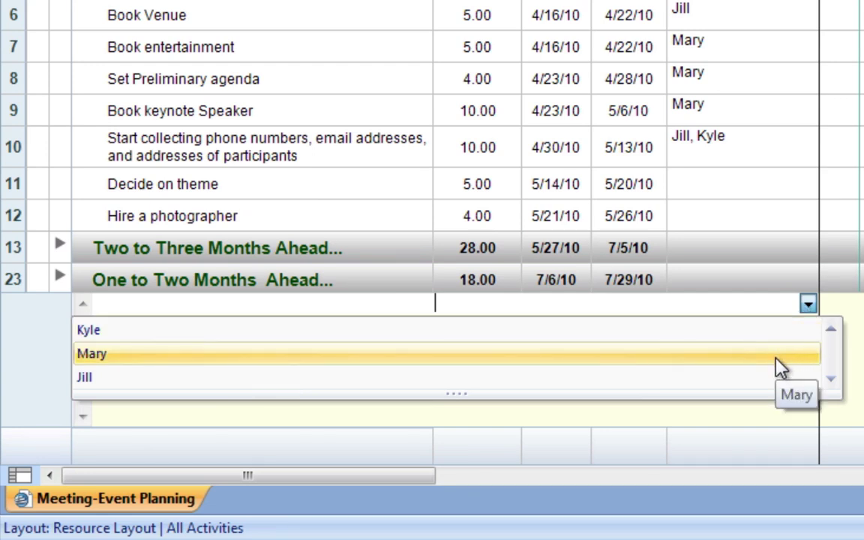
click(781, 367)
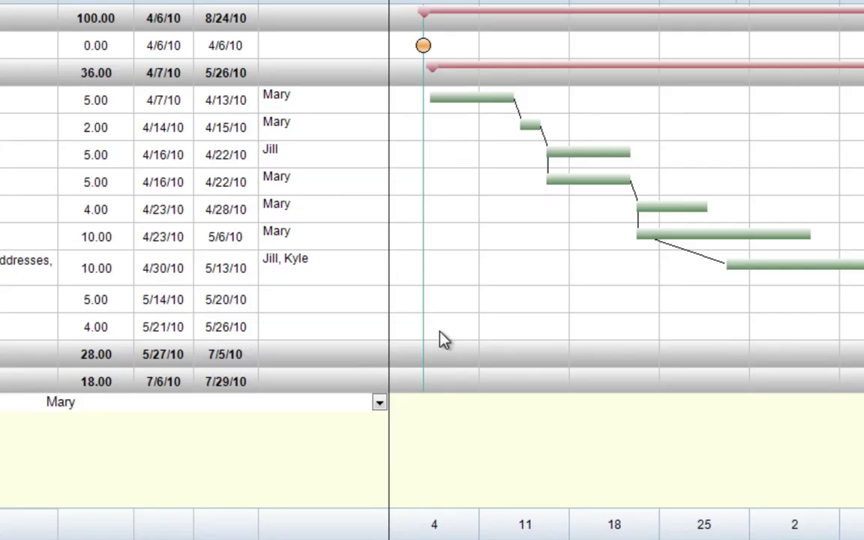
click(443, 339)
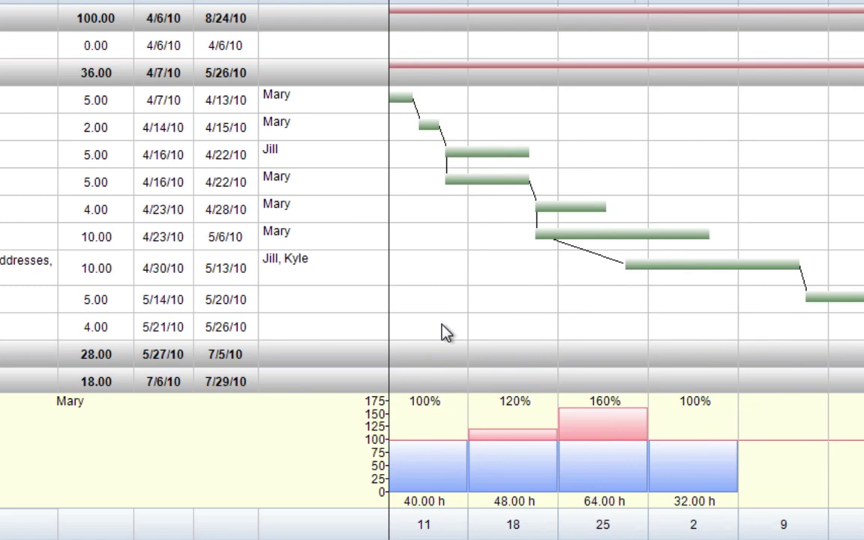
Assign Mary to the Decide on theme task
click(380, 297)
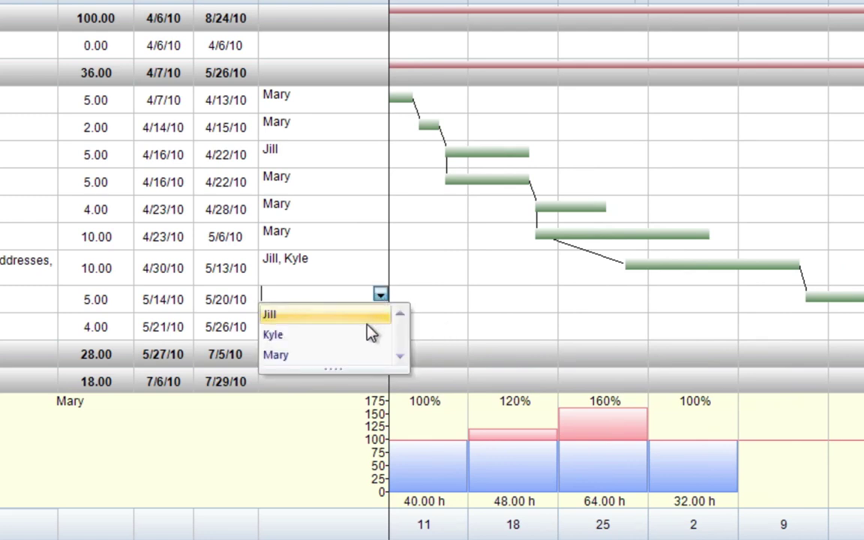
click(366, 356)
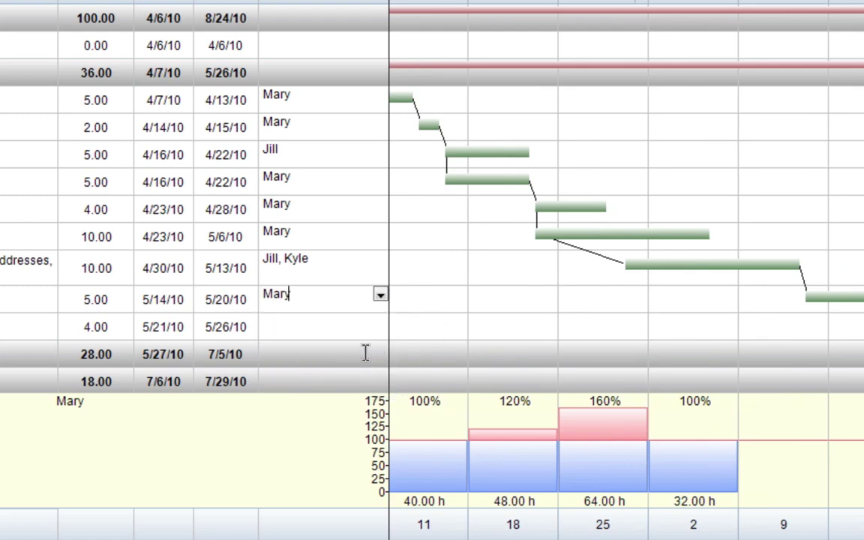
click(420, 338)
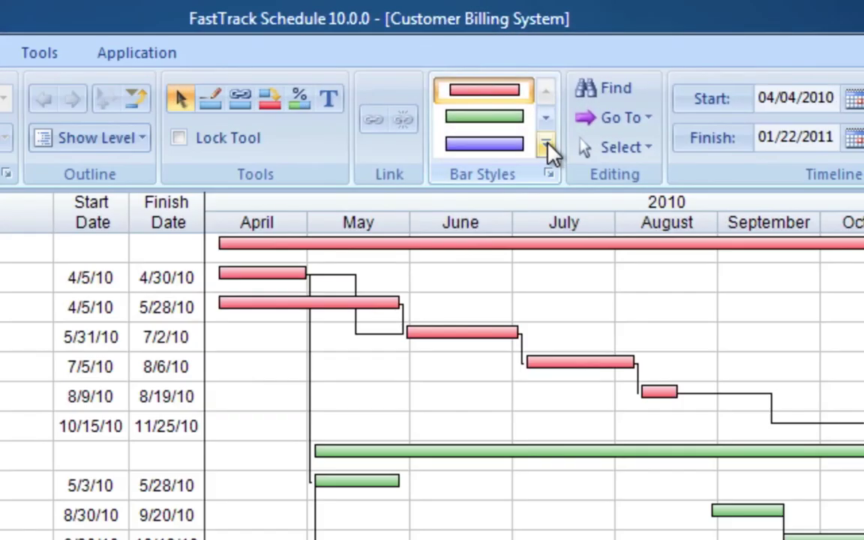
Browse the full Bar Styles gallery for the Overall Functionality bars, then close it
click(546, 146)
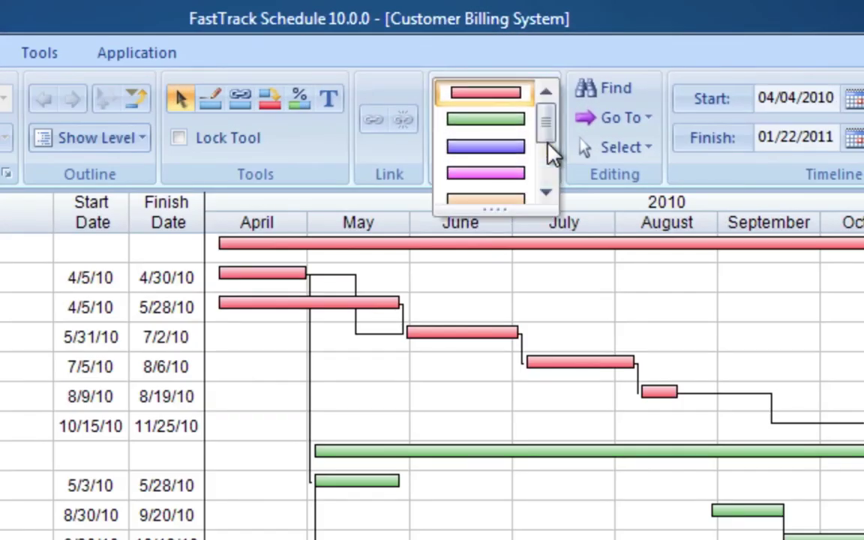
mouse_move(548, 128)
mouse_down()
mouse_move(548, 154)
mouse_move(550, 128)
mouse_up()
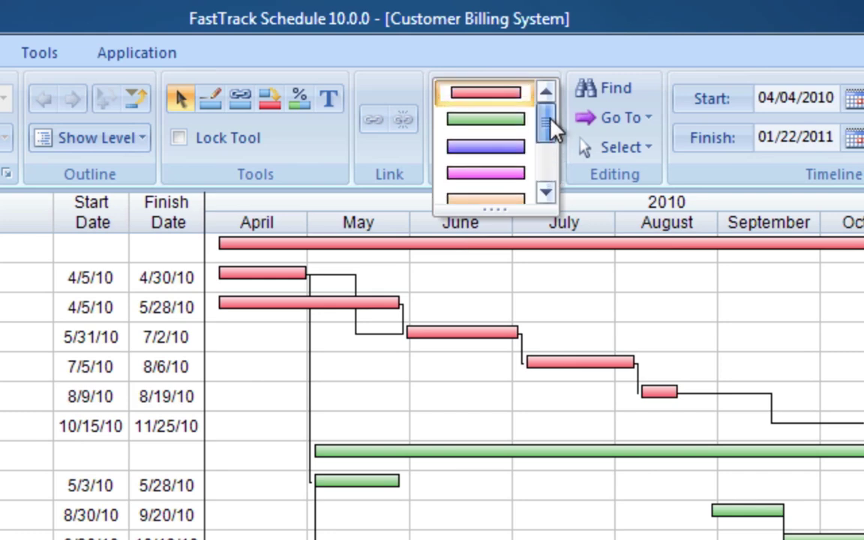
click(566, 185)
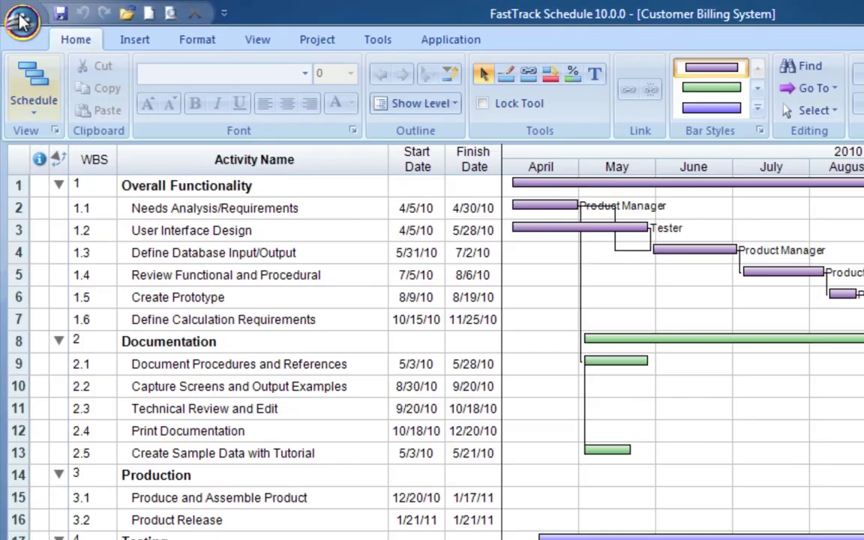
Create a new schedule from the 200 More Bar Styles template with Keep Everything
click(21, 21)
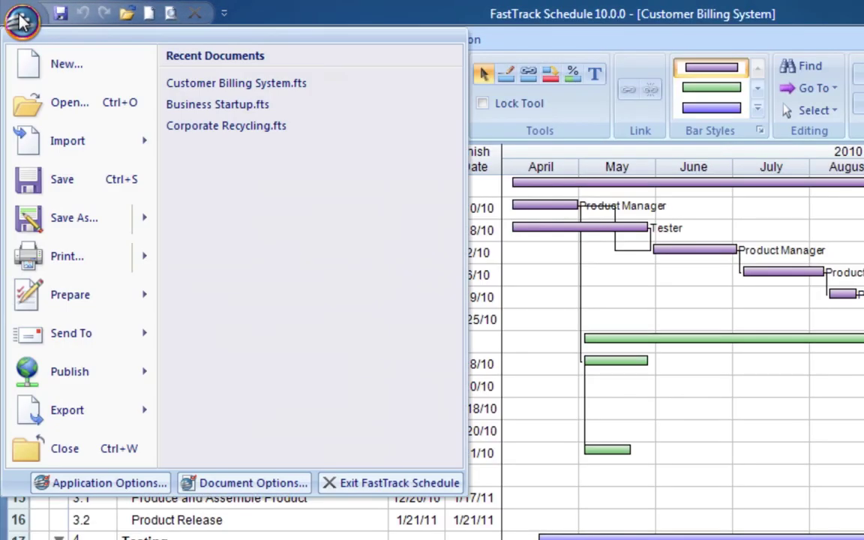
click(88, 62)
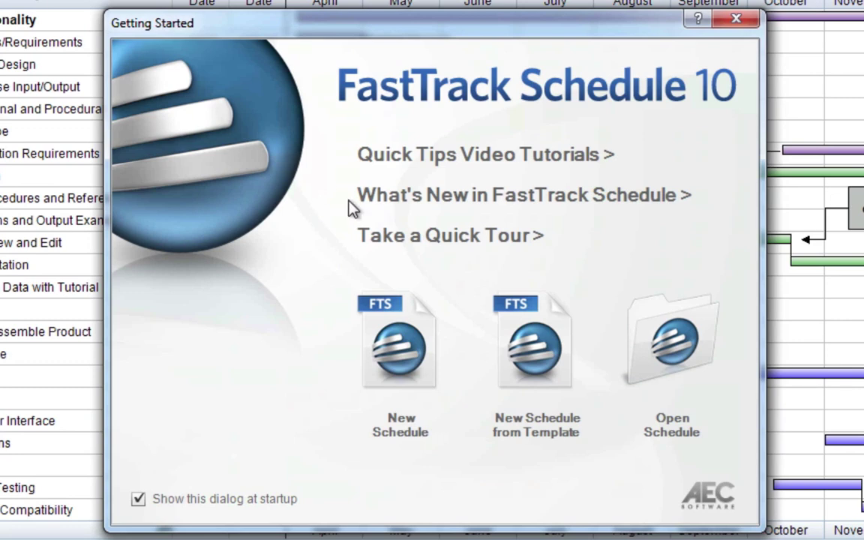
click(561, 414)
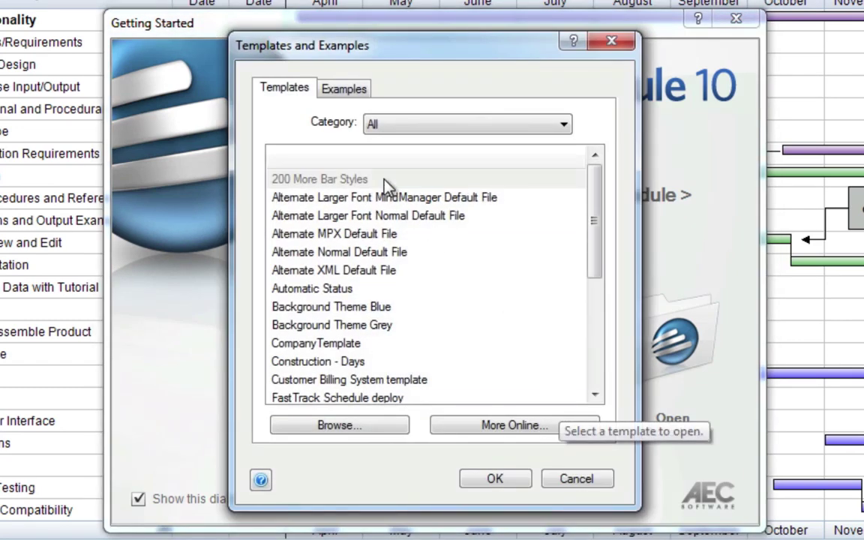
click(382, 182)
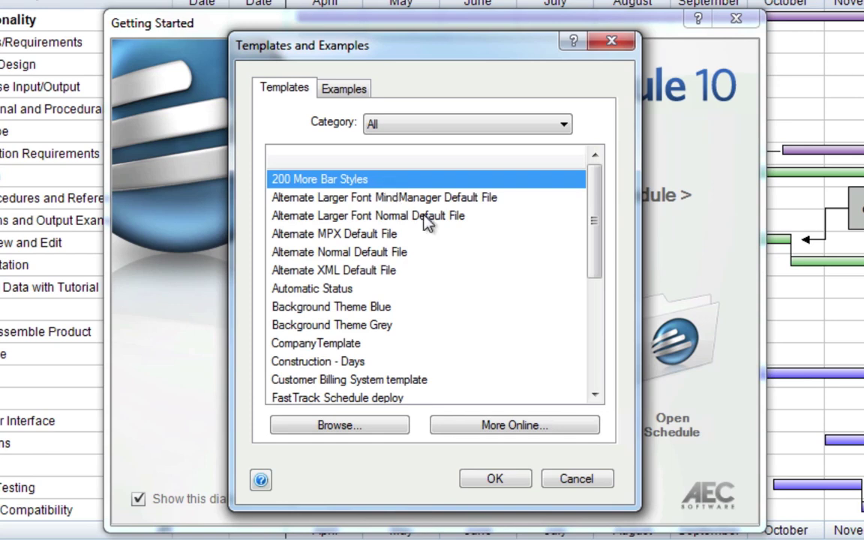
click(514, 480)
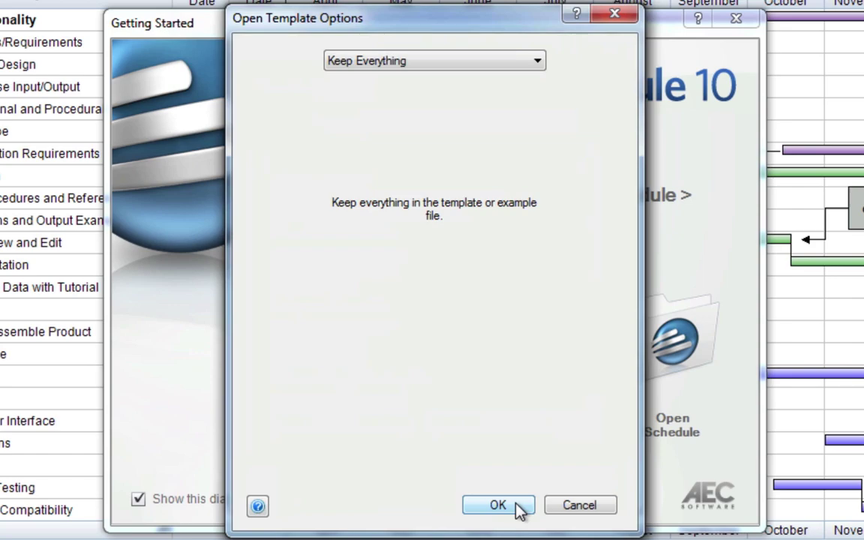
click(515, 505)
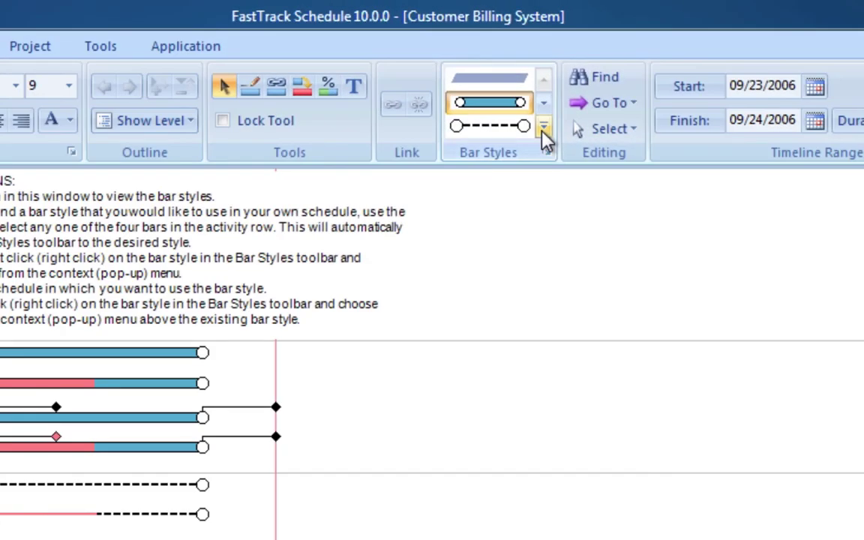
Expand and enlarge the Bar Styles gallery, scroll through the template's styles, and close it
click(546, 129)
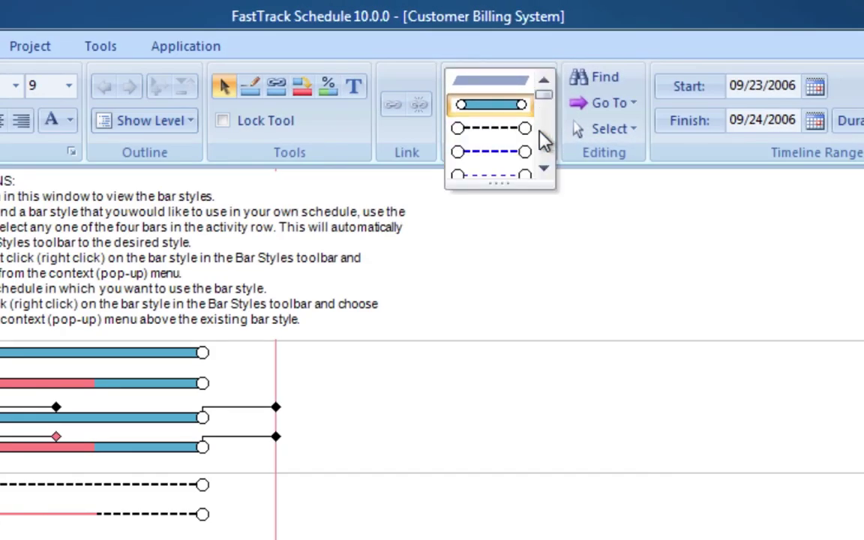
drag(506, 180, 510, 516)
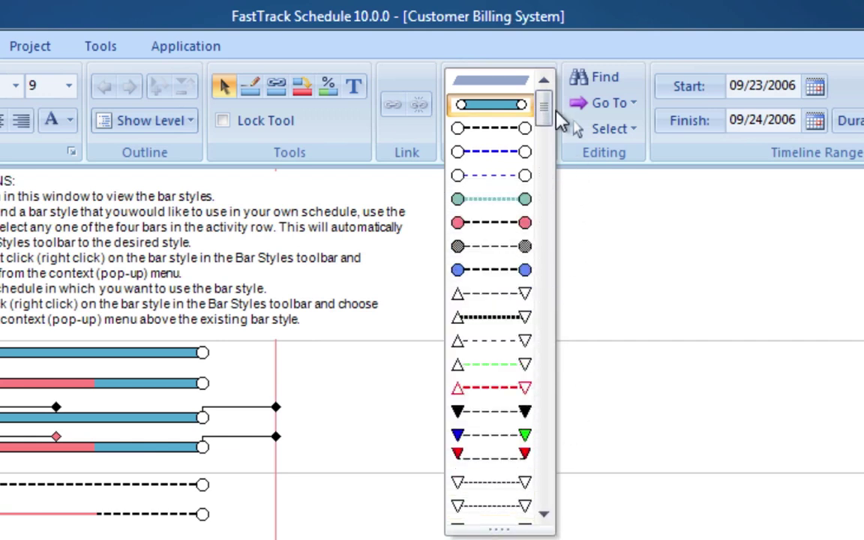
drag(546, 114, 556, 478)
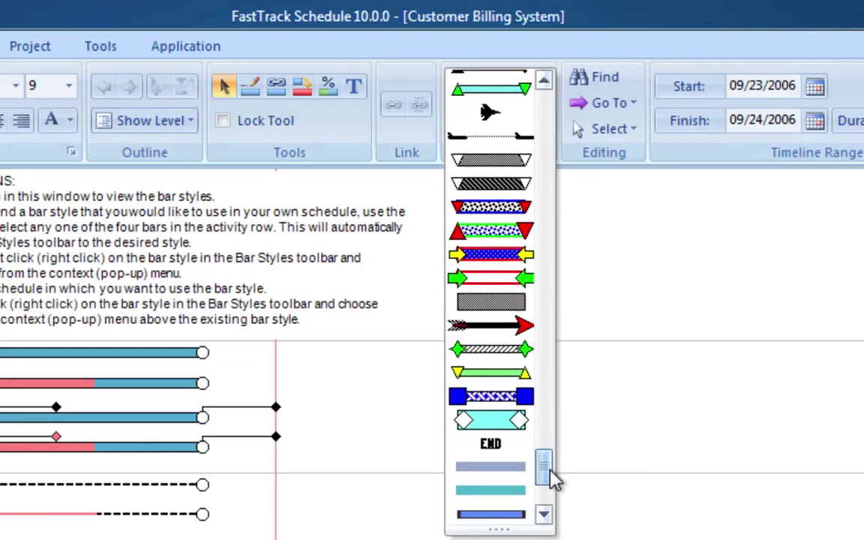
click(604, 318)
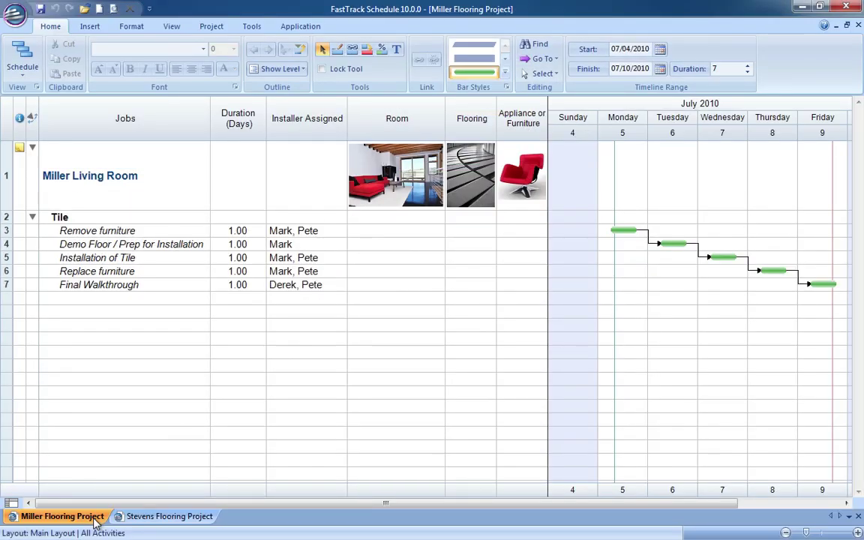
From the Stevens Flooring Project tab, start a new schedule from the Flooring Projects (master file) template
click(202, 519)
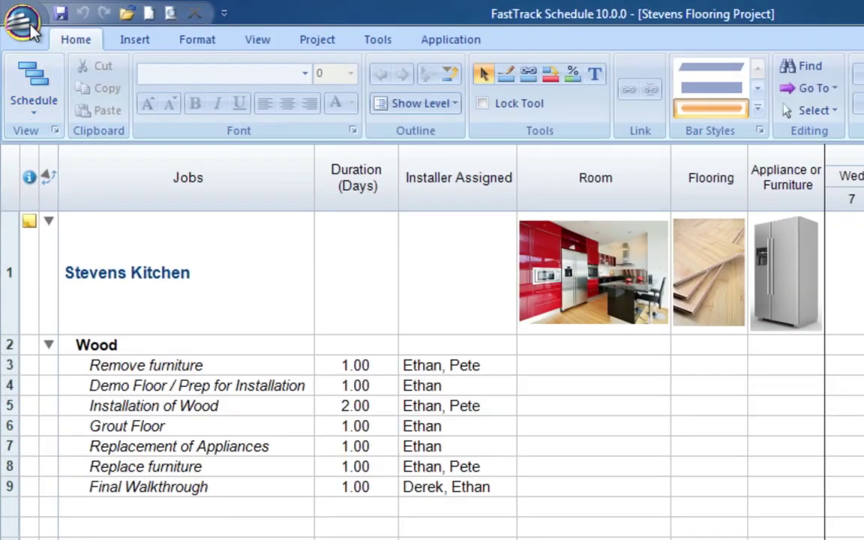
click(24, 23)
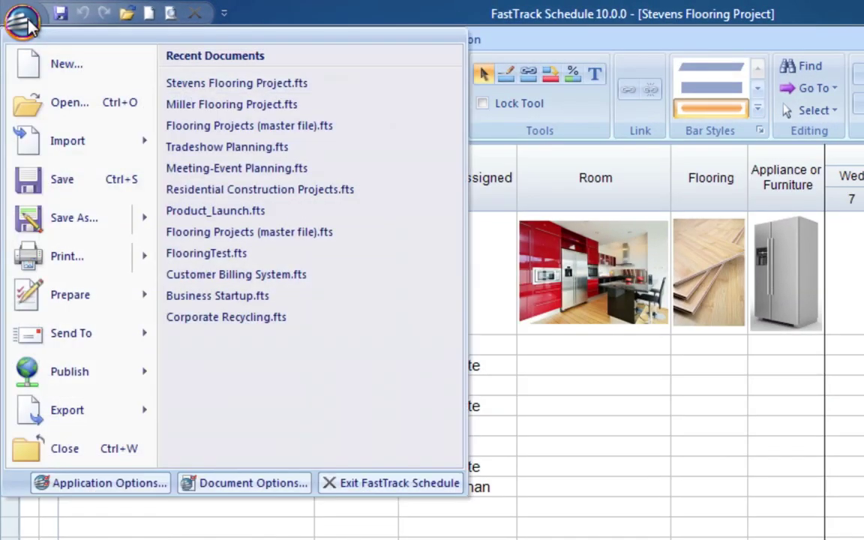
click(93, 63)
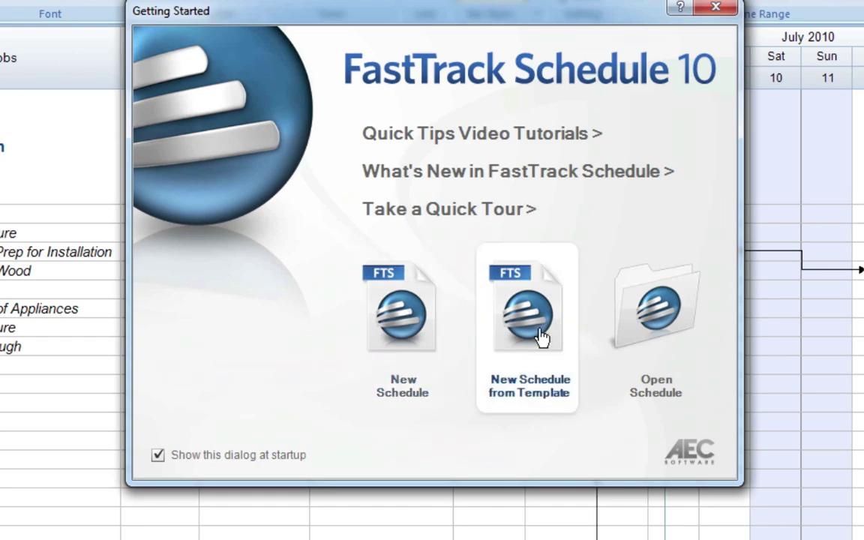
click(542, 337)
click(421, 403)
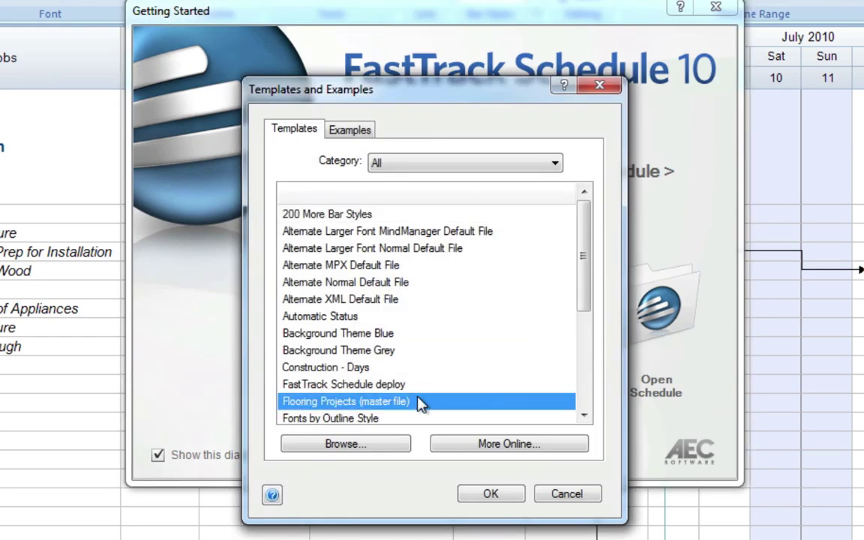
click(501, 497)
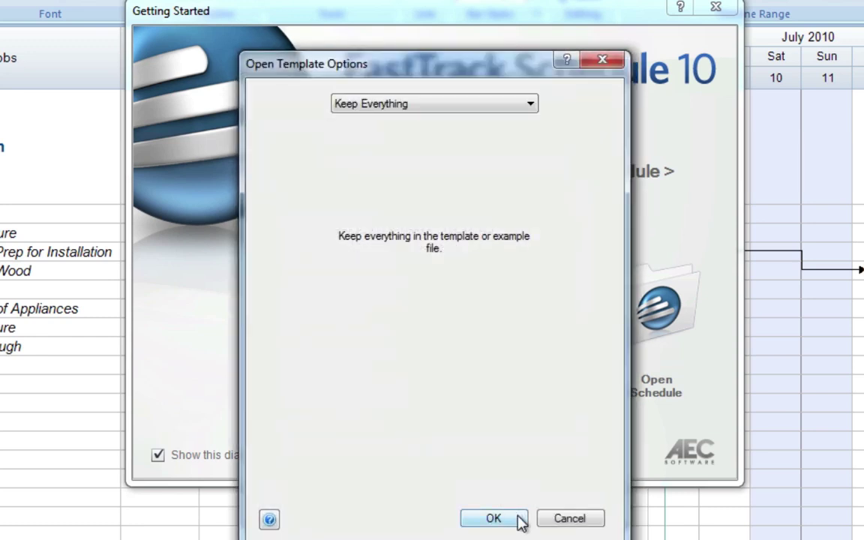
Create the master schedule and add Miller Flooring Project.fts to a new consolidation
click(494, 519)
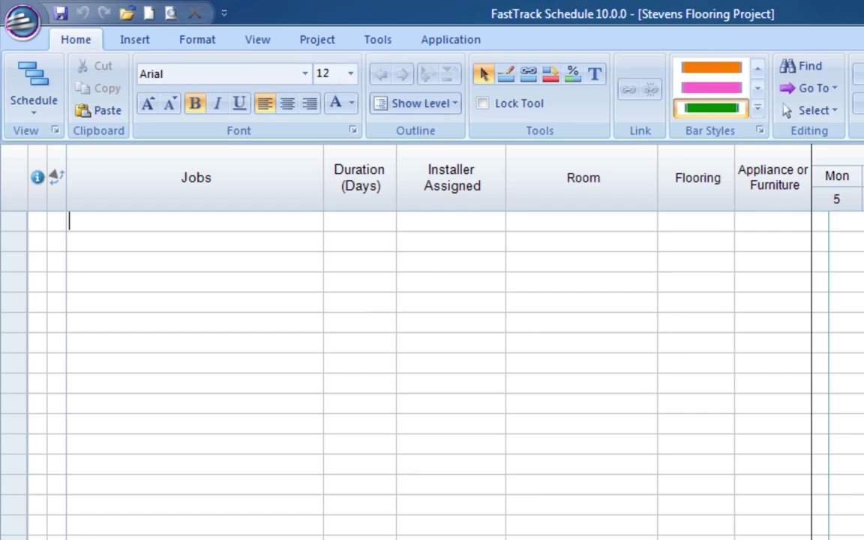
click(389, 45)
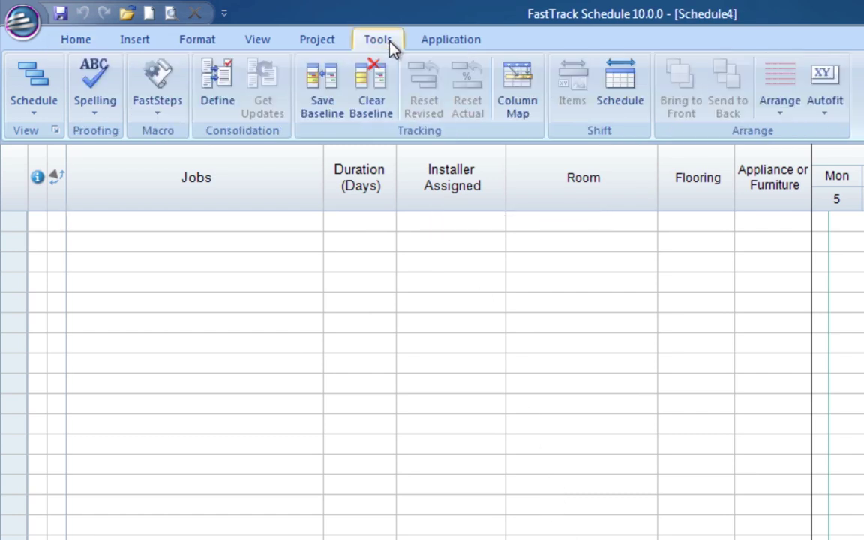
click(213, 105)
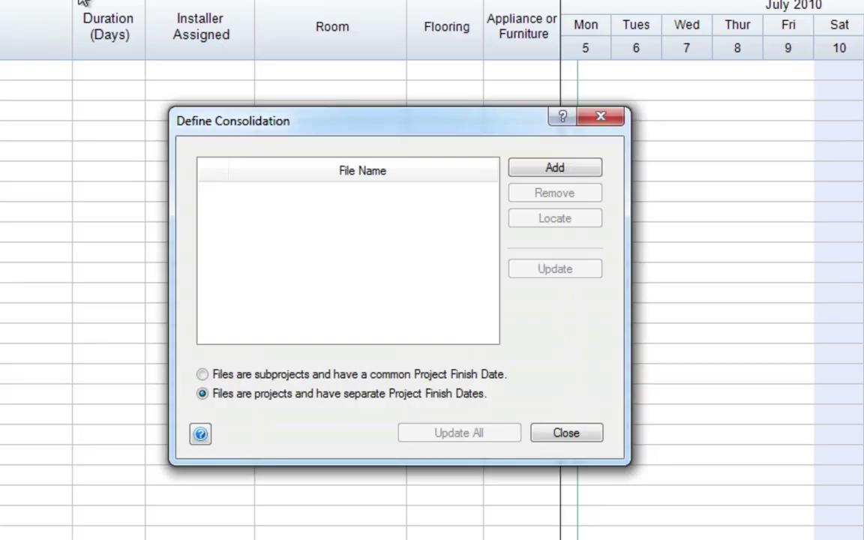
click(589, 171)
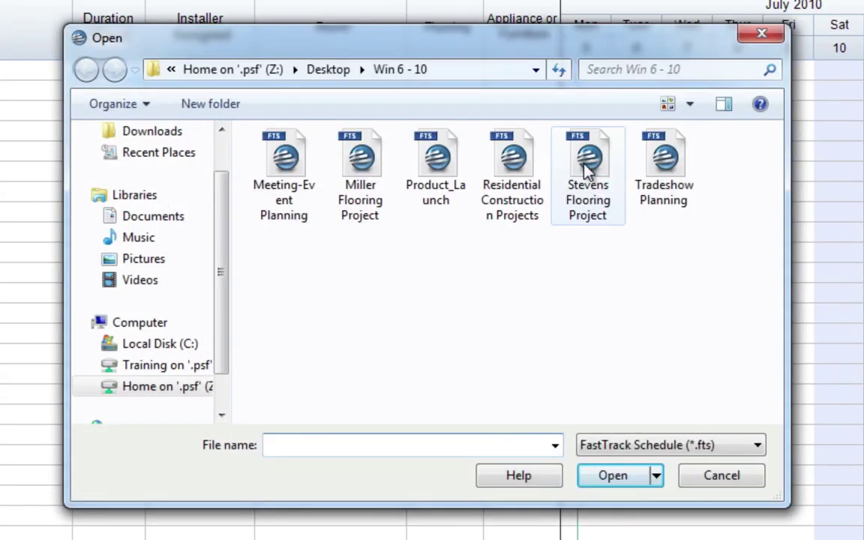
click(375, 186)
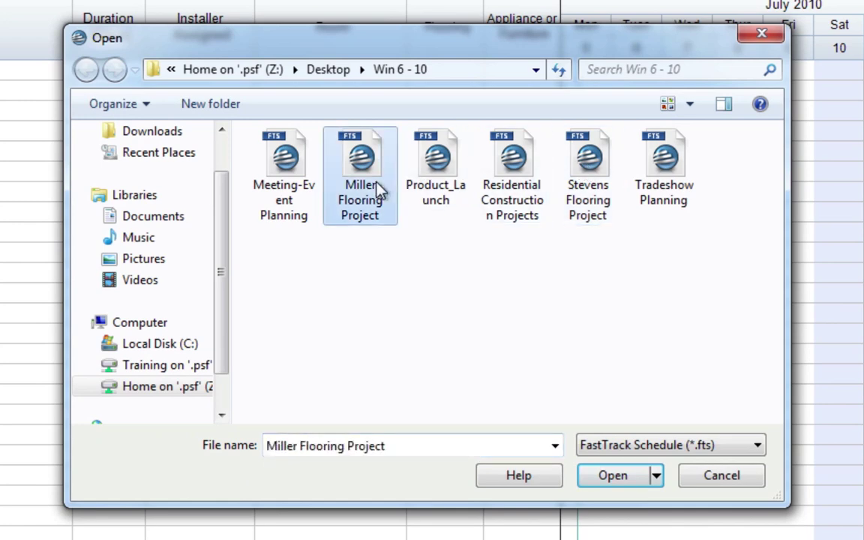
click(634, 477)
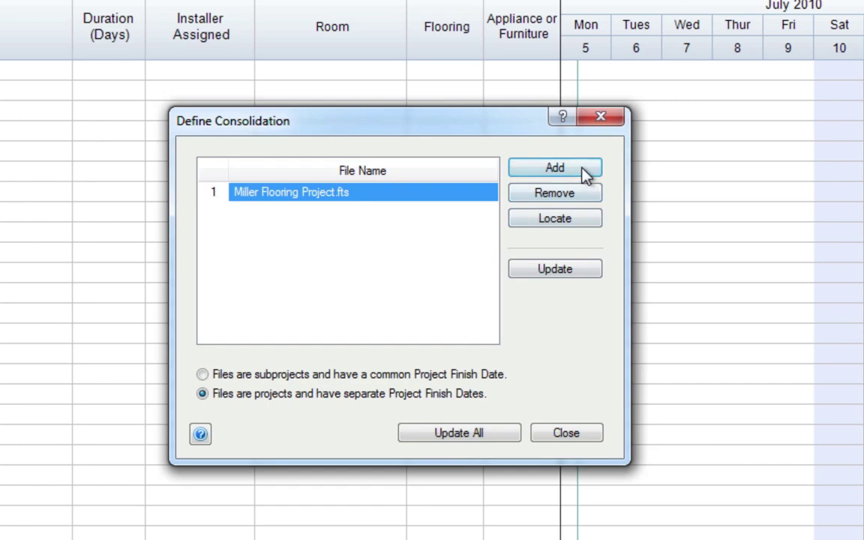
Add Stevens Flooring Project.fts to the consolidation list
click(583, 169)
click(593, 202)
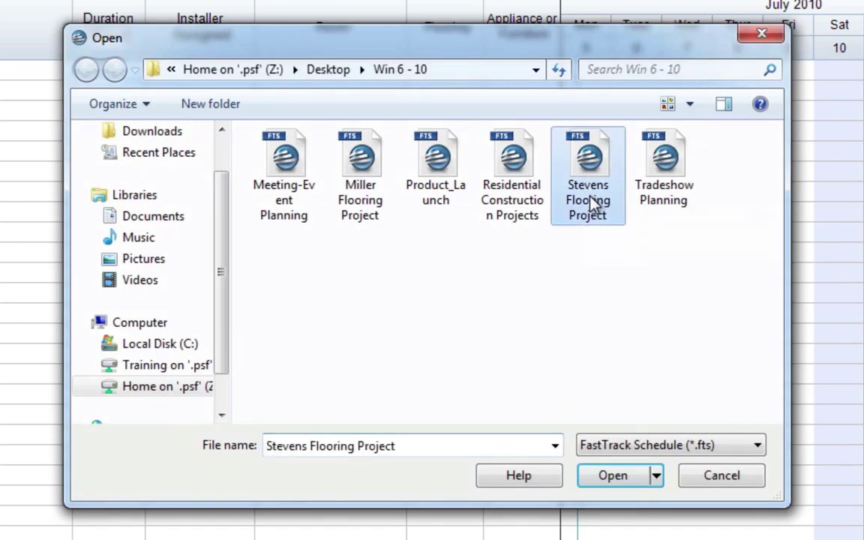
click(640, 477)
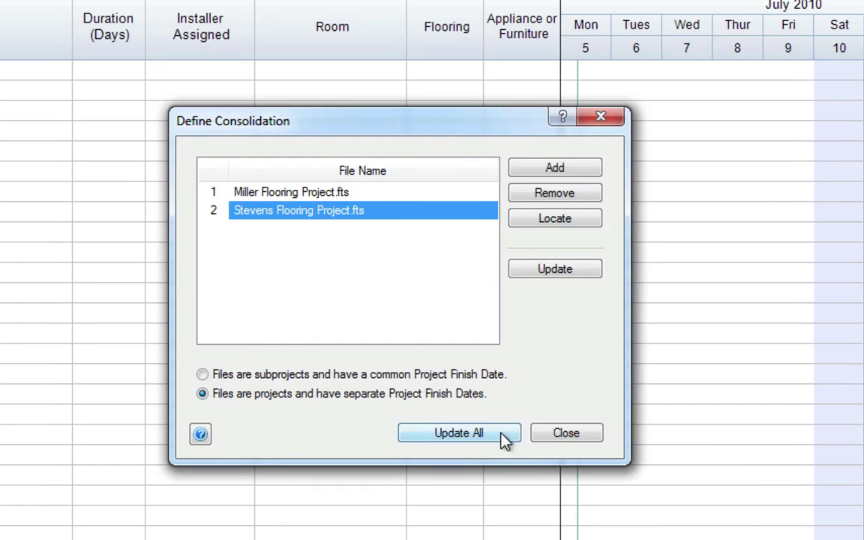
Update All to pull both flooring projects in, then autofit the view so pictures show fully
click(504, 441)
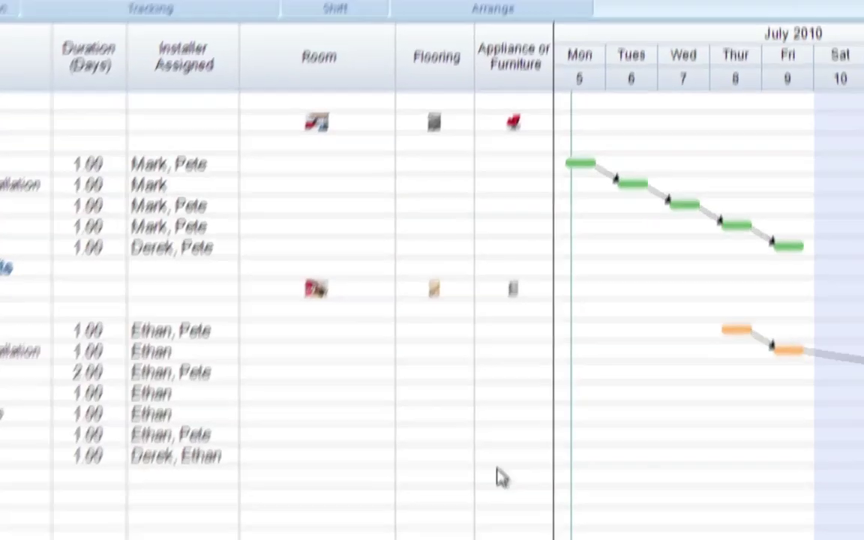
click(547, 140)
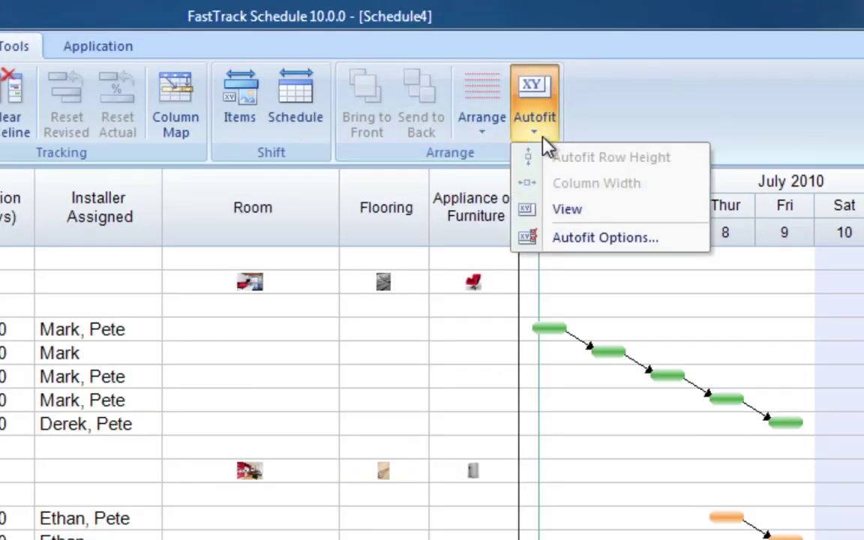
click(568, 209)
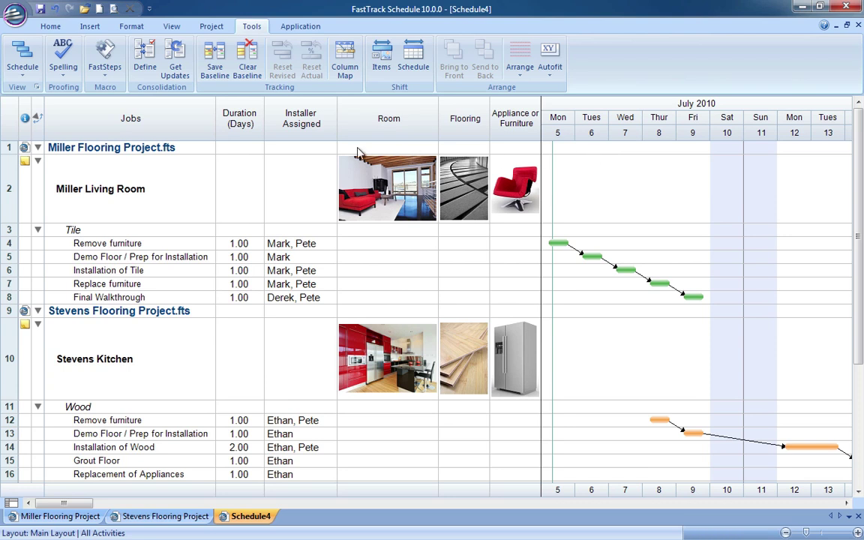
click(27, 77)
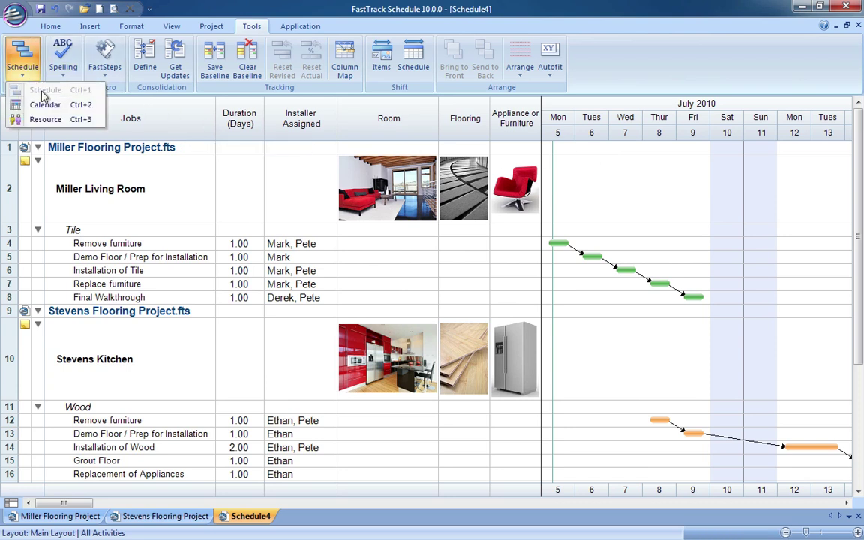
View the master schedule as Calendar, then Resource usage, then return to the Schedule grid
click(45, 104)
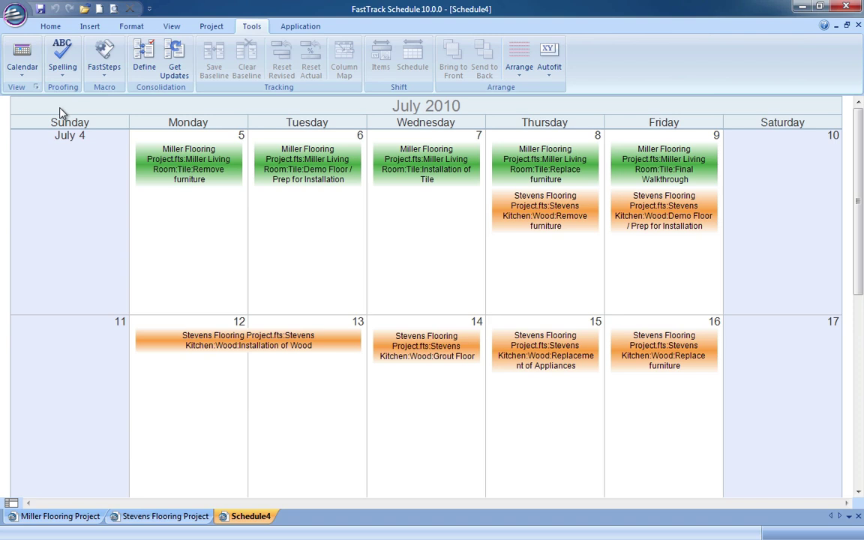
click(23, 73)
click(45, 120)
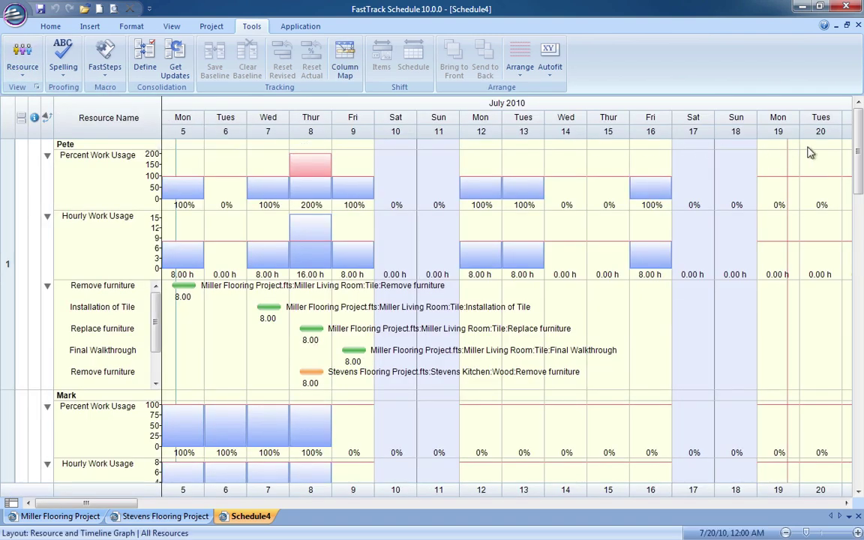
mouse_move(859, 151)
mouse_down()
mouse_move(861, 286)
mouse_move(860, 138)
mouse_up()
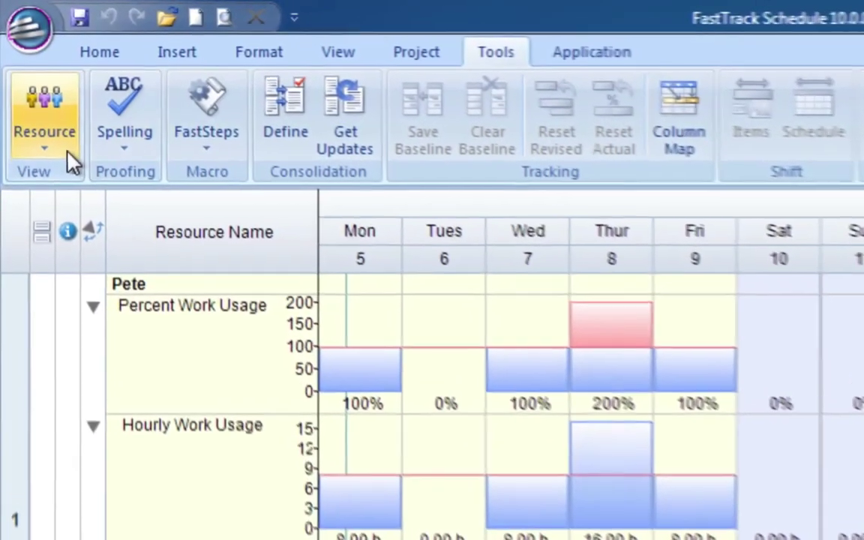
click(66, 154)
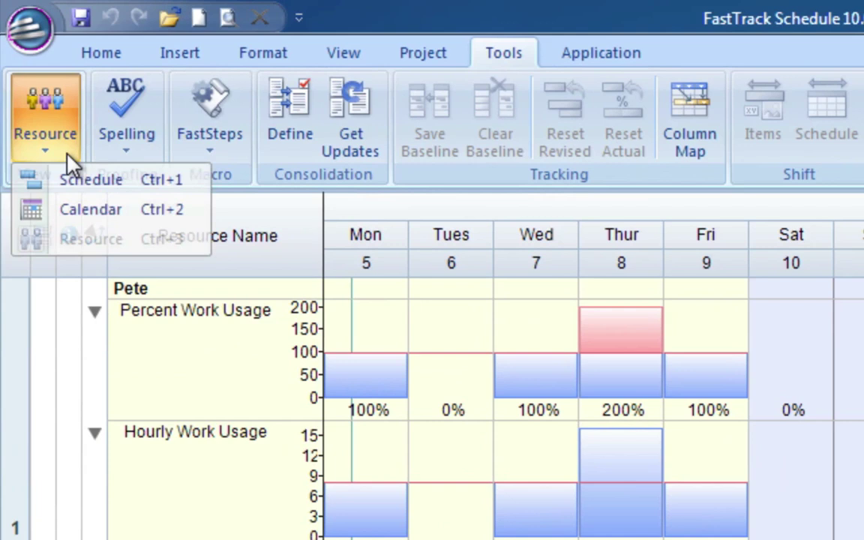
click(118, 185)
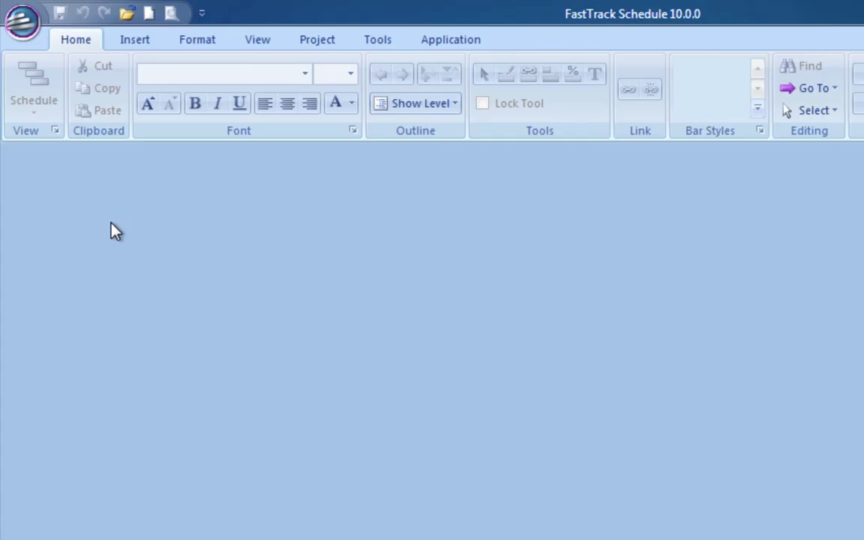
Open the Software Development Microsoft Project file as a new schedule
click(23, 27)
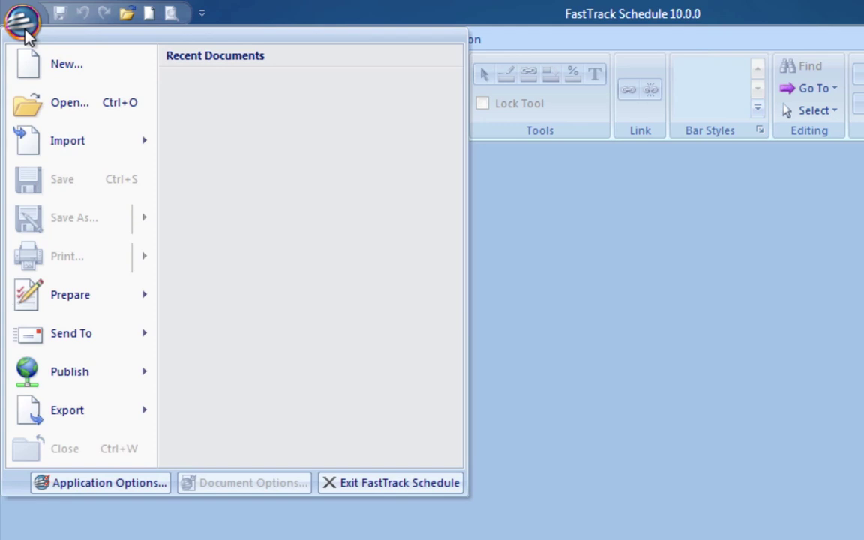
click(103, 109)
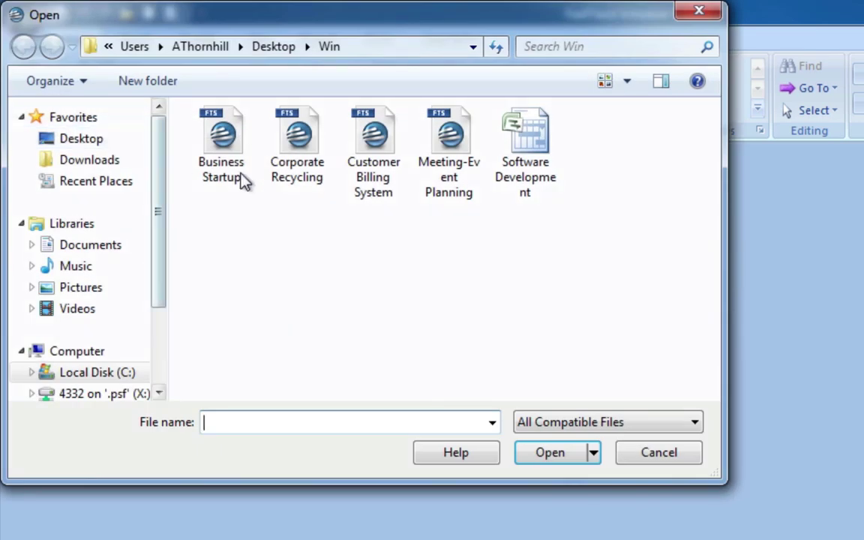
click(554, 202)
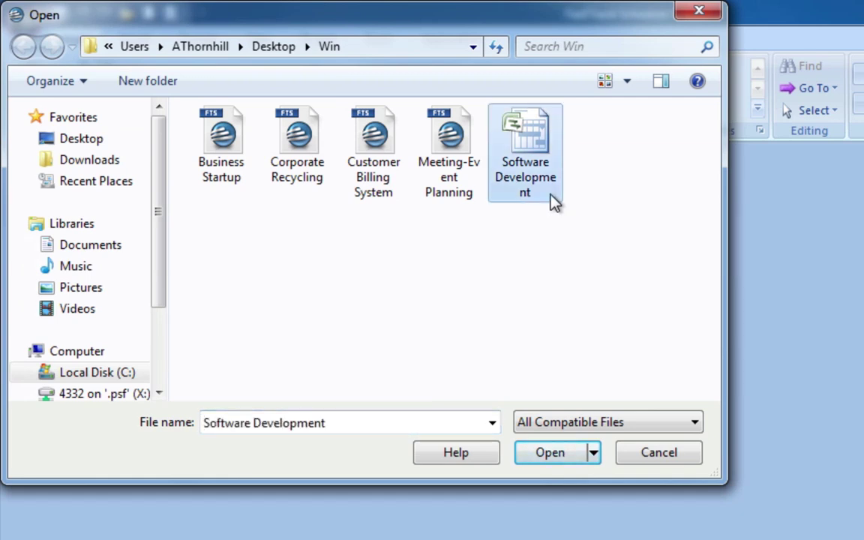
click(578, 458)
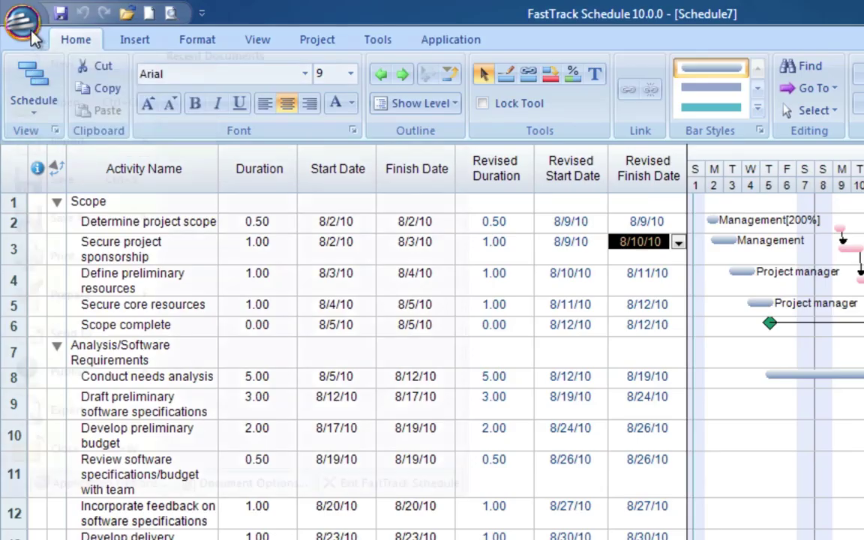
click(21, 21)
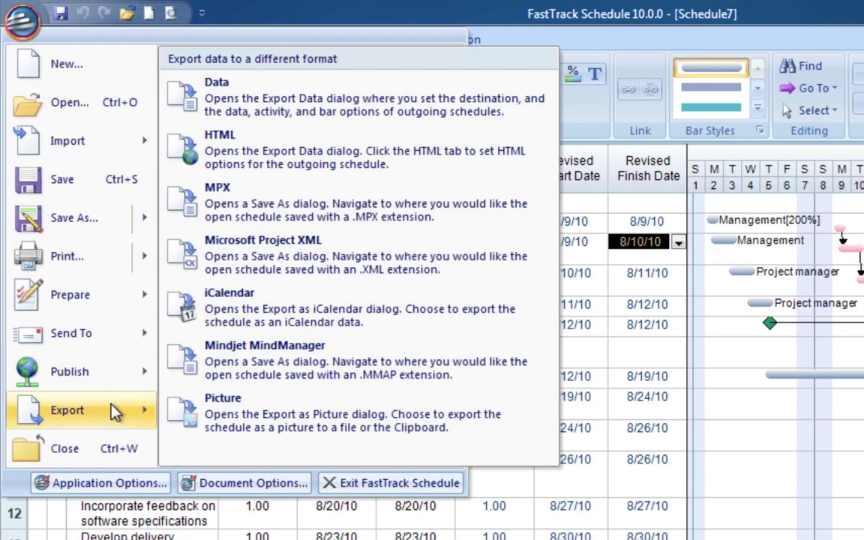